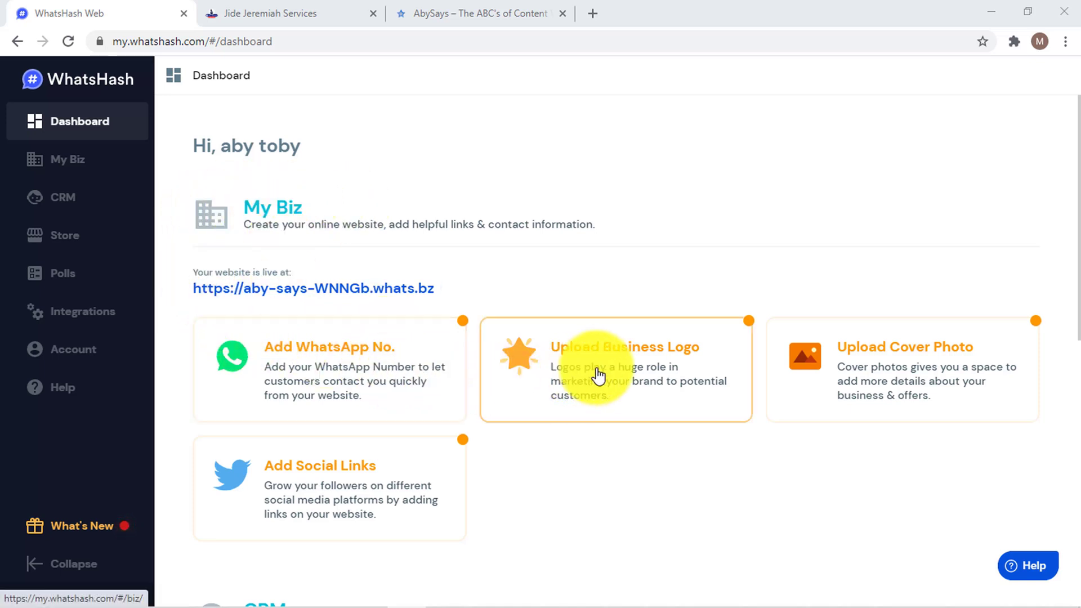
Review the example biz page for reference, then return to the WhatsHash dashboard.
scroll(1059, 282, "down", 2)
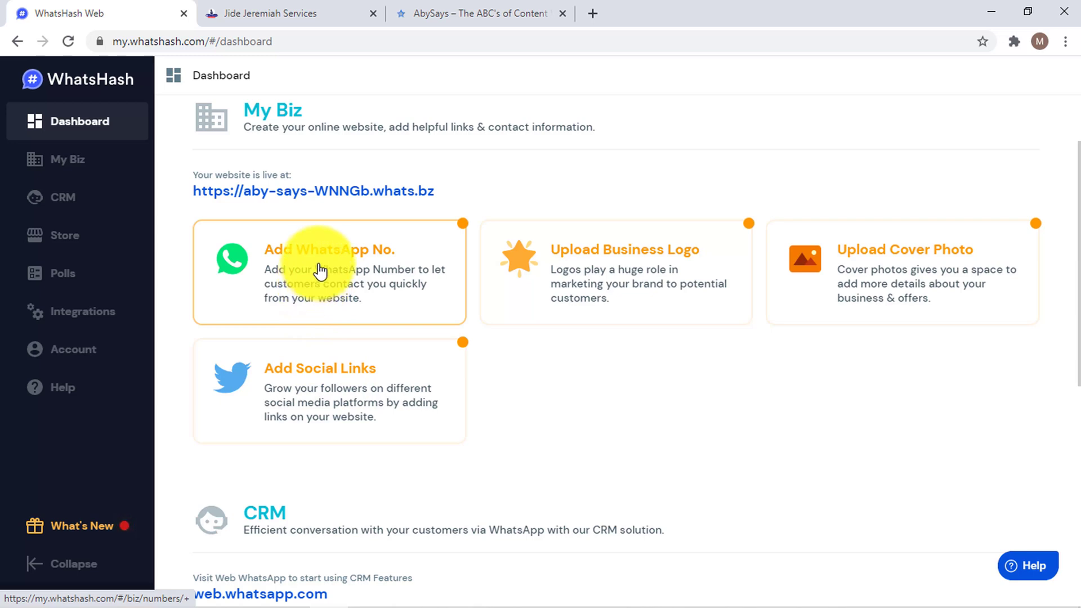
left_click(266, 12)
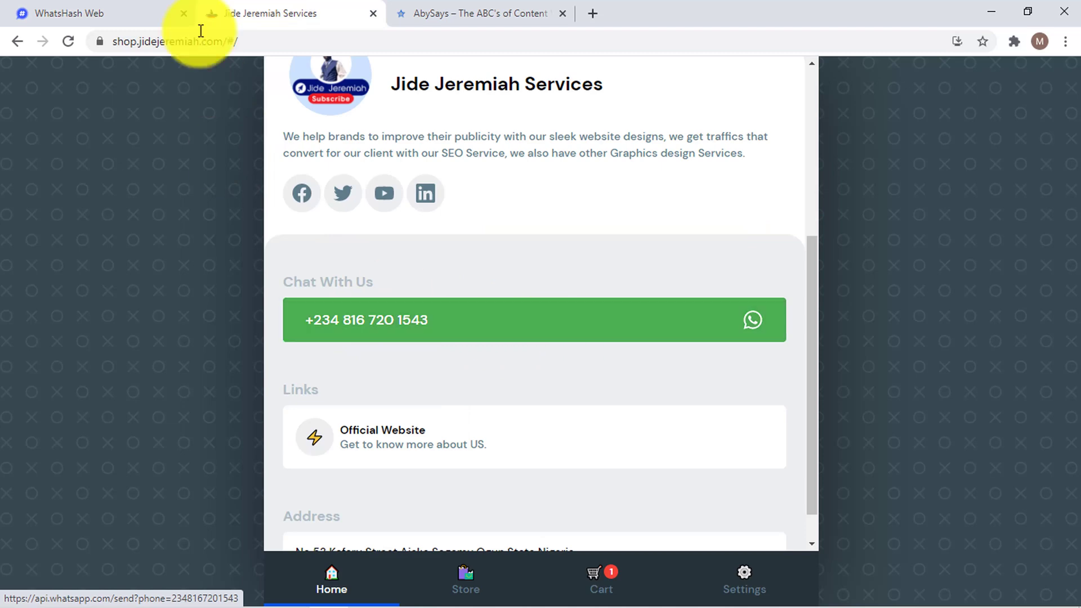
left_click(174, 13)
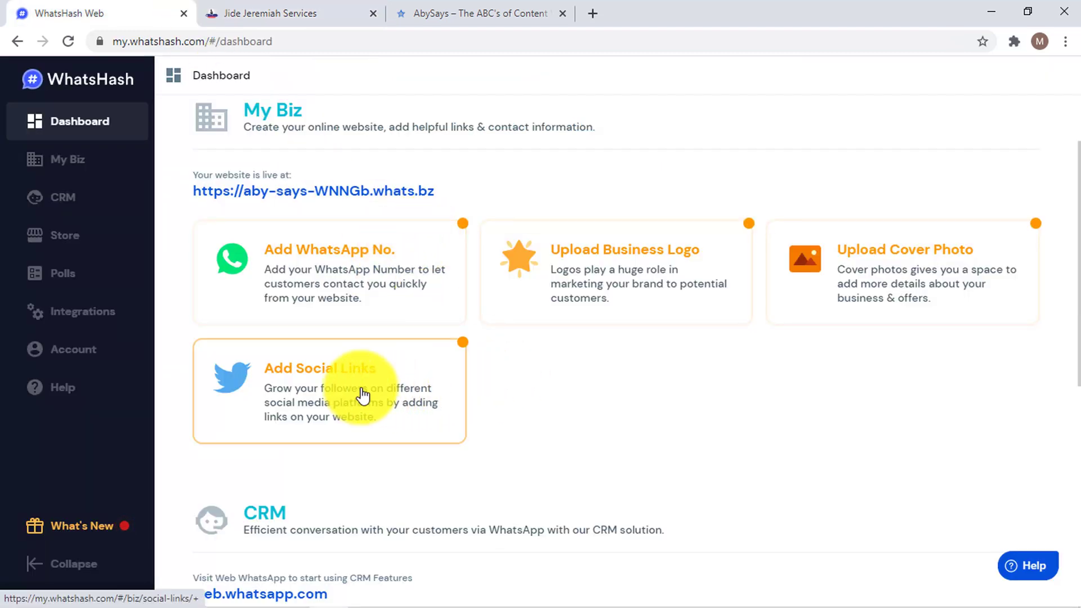
left_click(276, 12)
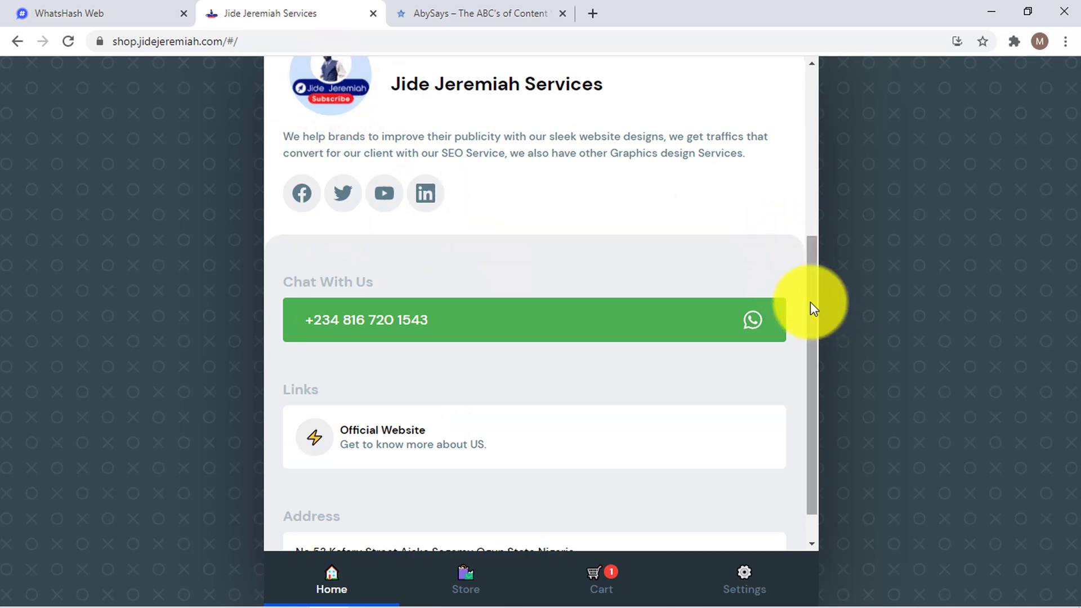
scroll(817, 188, "up", 5)
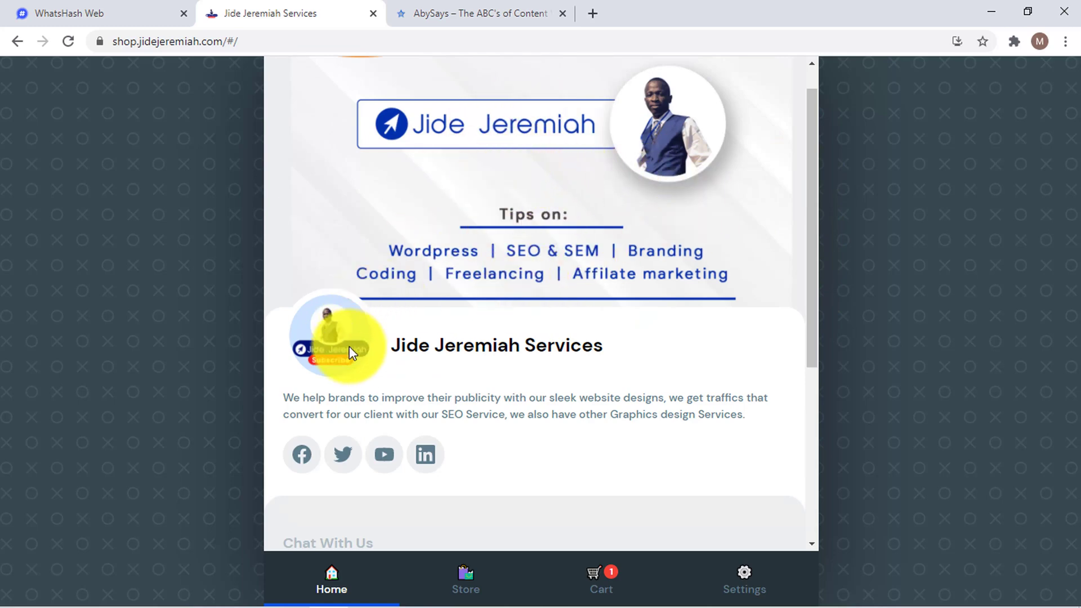
left_click(205, 15)
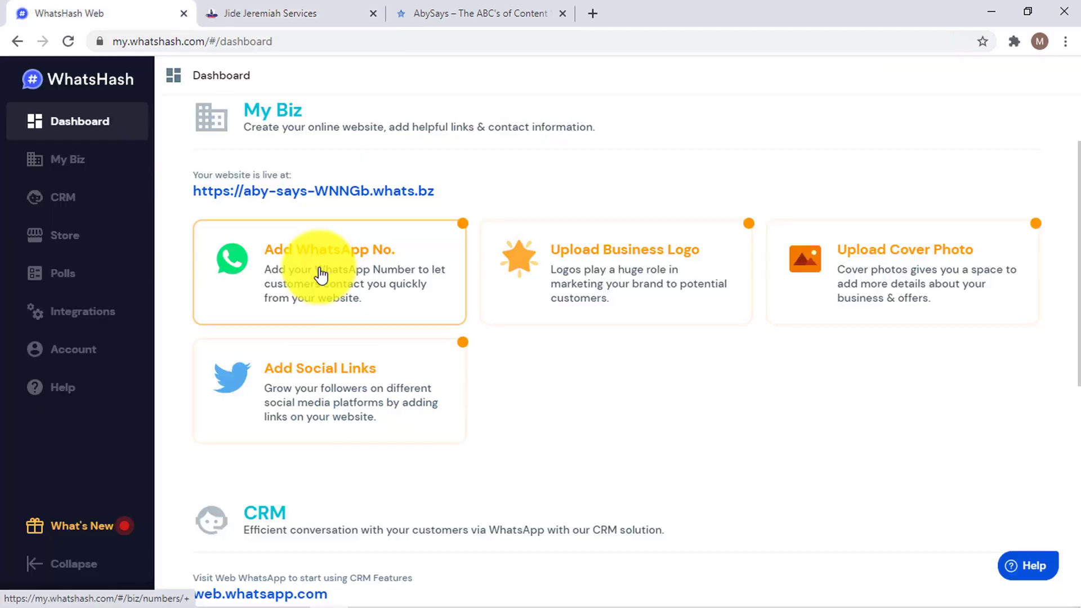
Start a new WhatsApp number with country code Nigeria — 234 and paste in the business number.
left_click(321, 274)
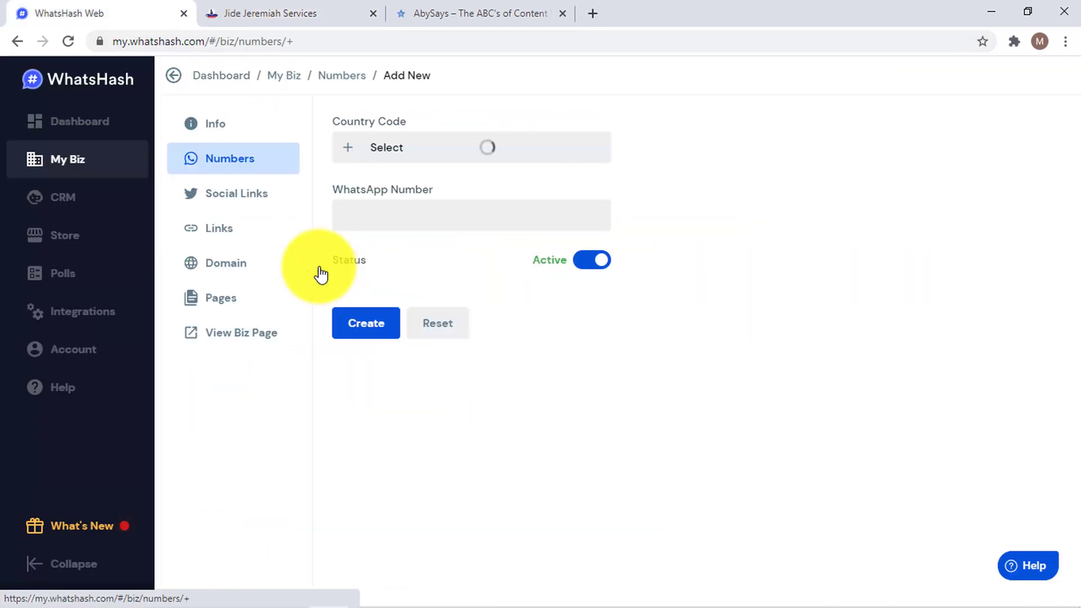
left_click(455, 160)
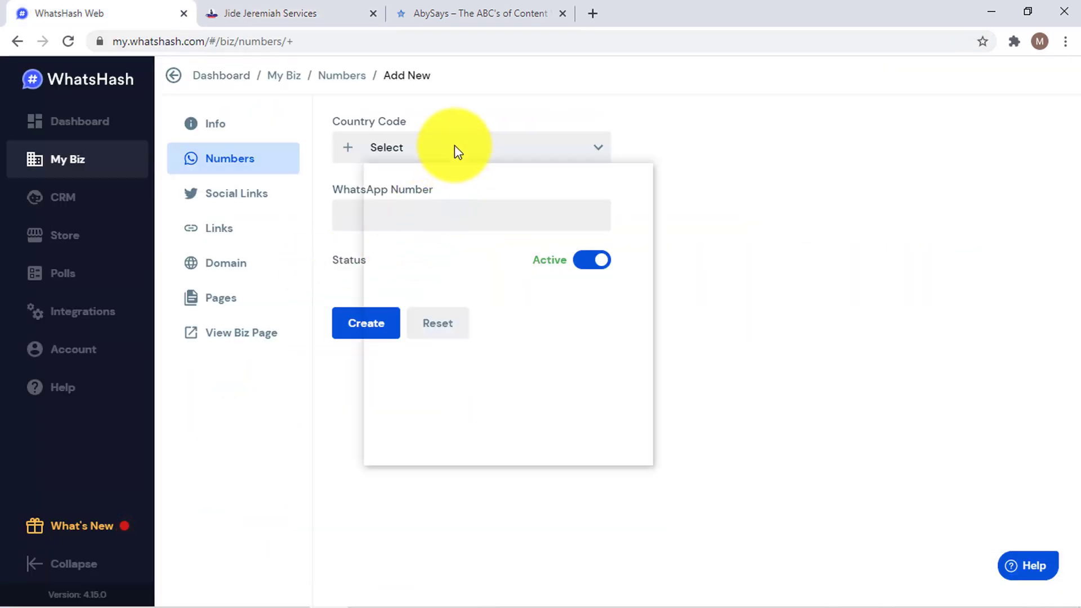
scroll(481, 221, "down", 20)
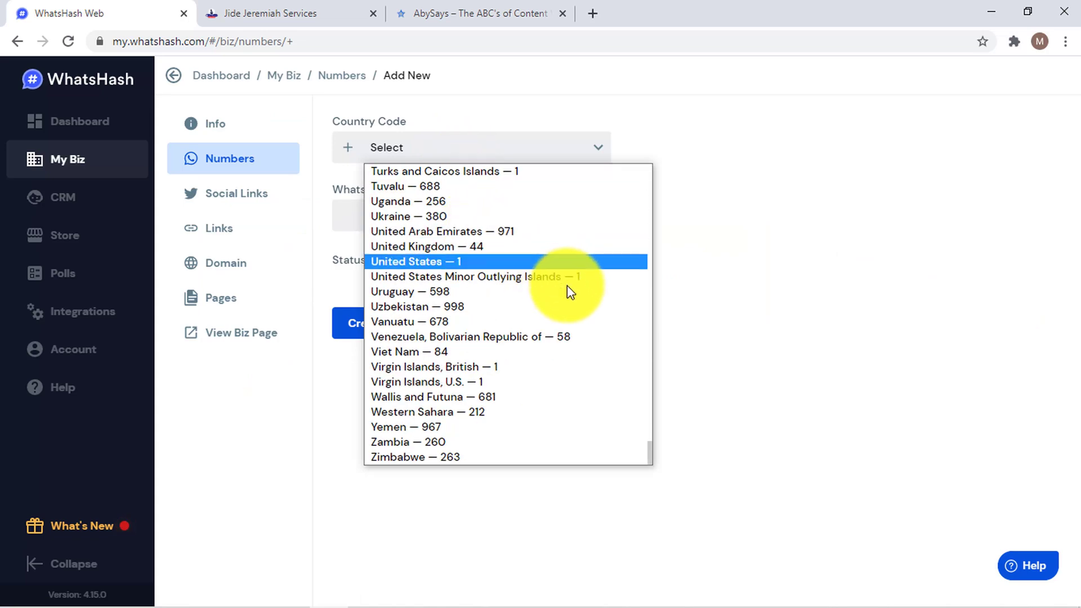
scroll(652, 337, "up", 20)
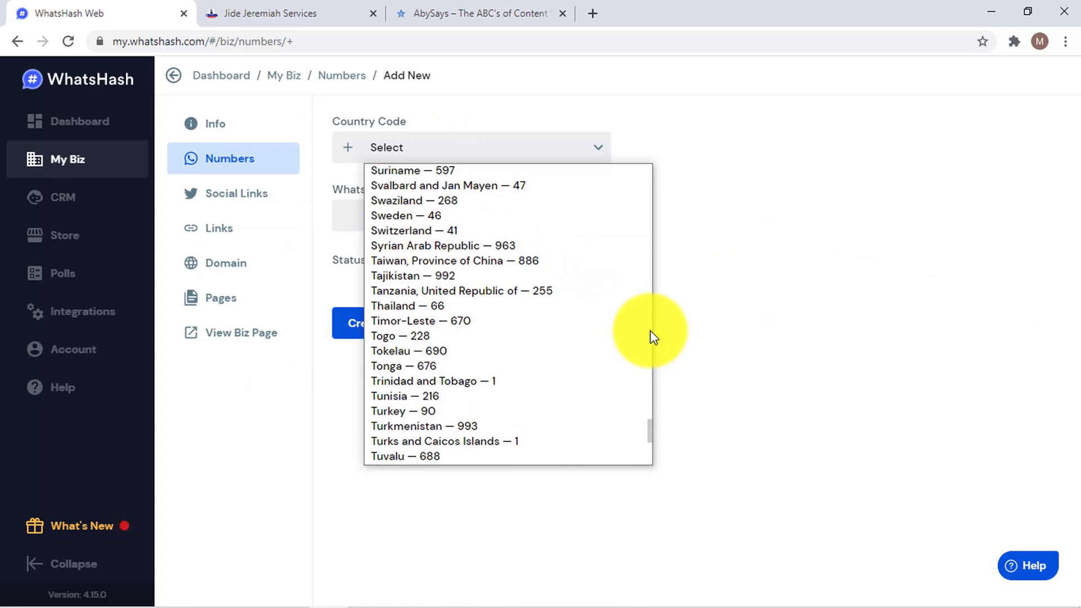
left_click(507, 293)
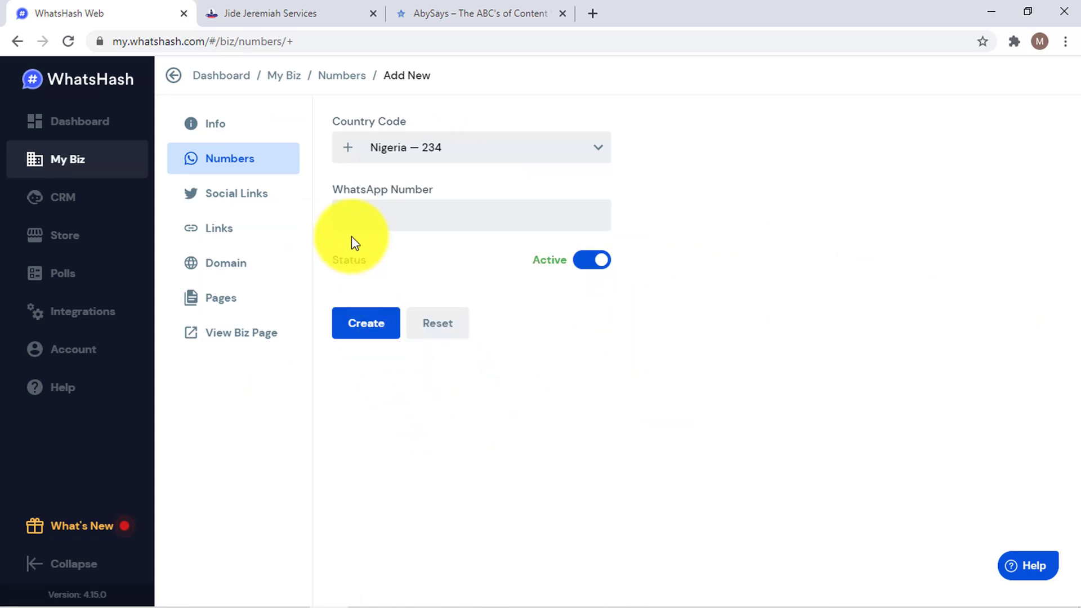
left_click(382, 218)
key("ctrl+v")
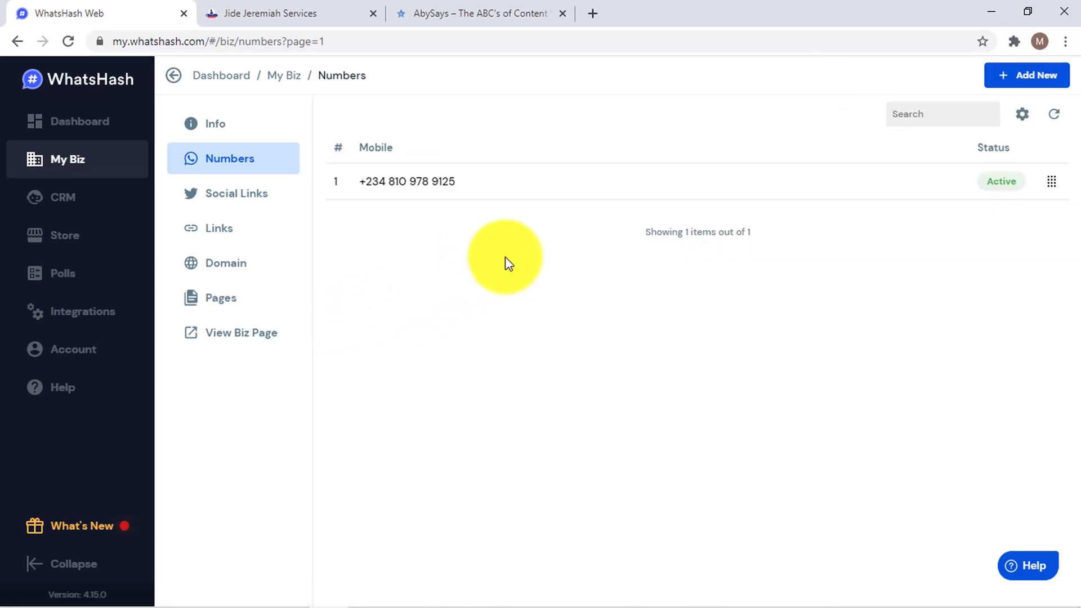
Open Add New on the Numbers list, then go back to the Dashboard's My Biz cards.
left_click(1012, 87)
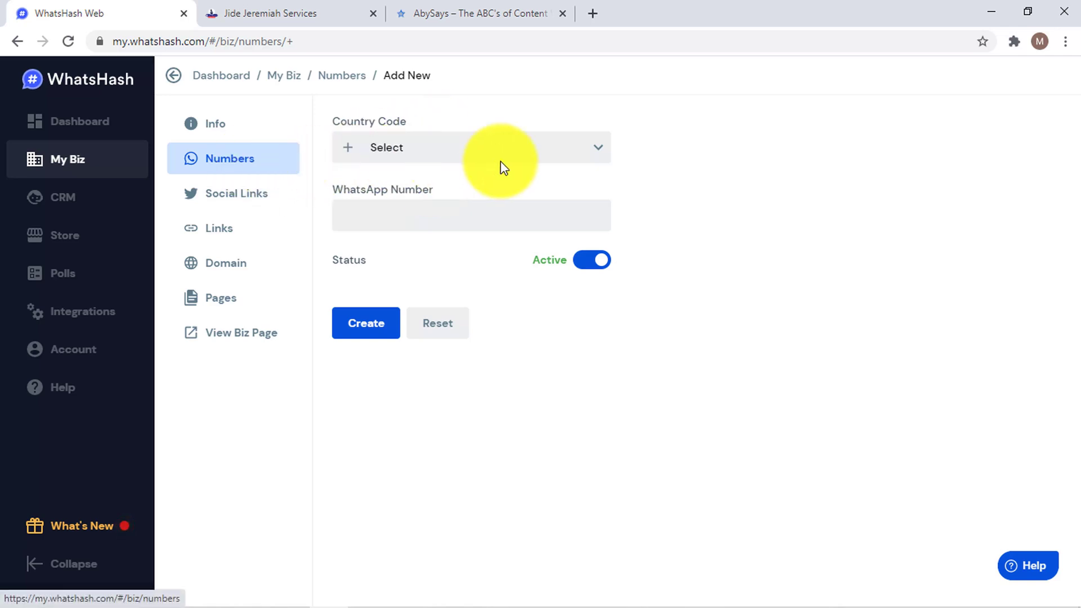
left_click(116, 121)
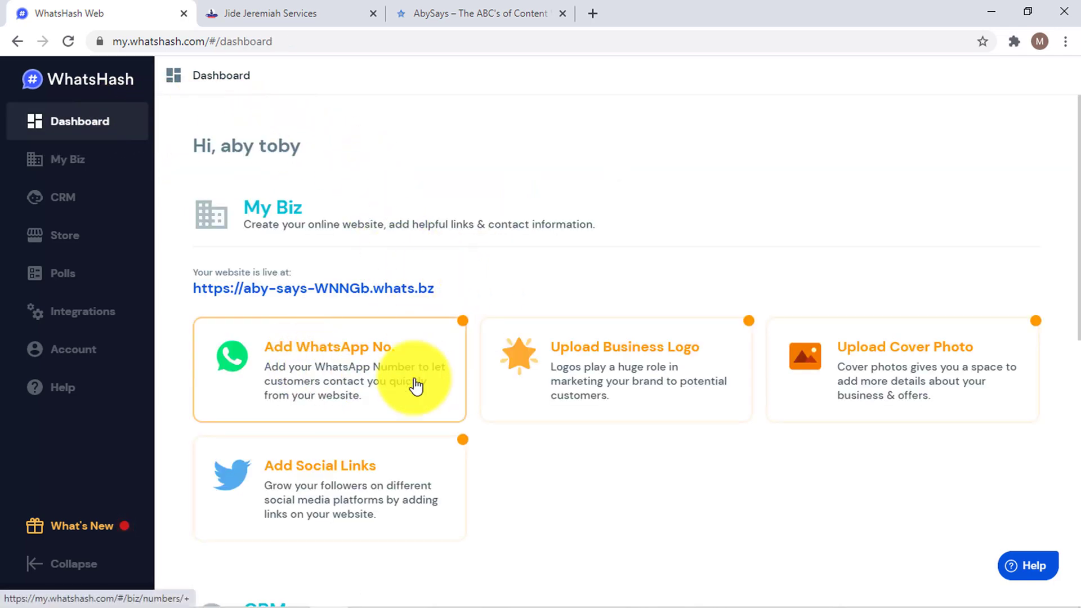
Upload the AbySays star logo png as the Profile Image, cropped square around the logo.
left_click(675, 379)
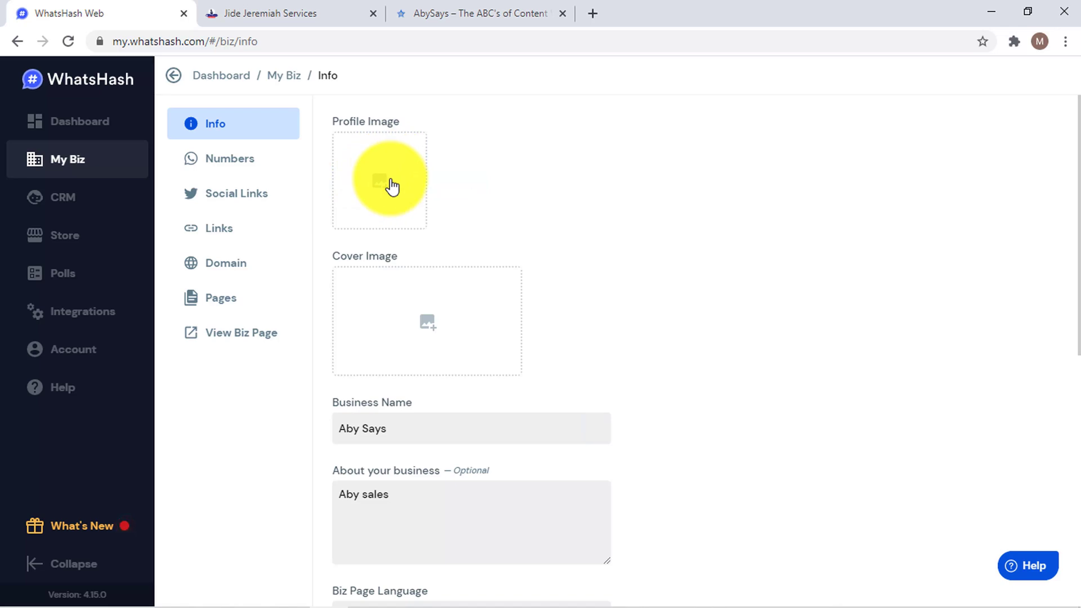
left_click(392, 185)
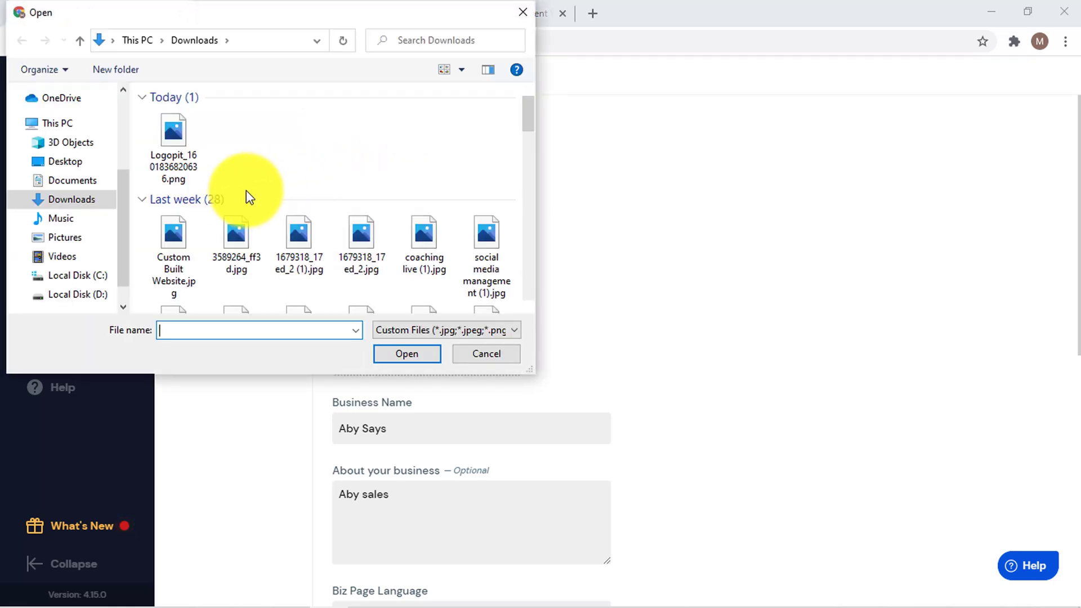
double_click(179, 148)
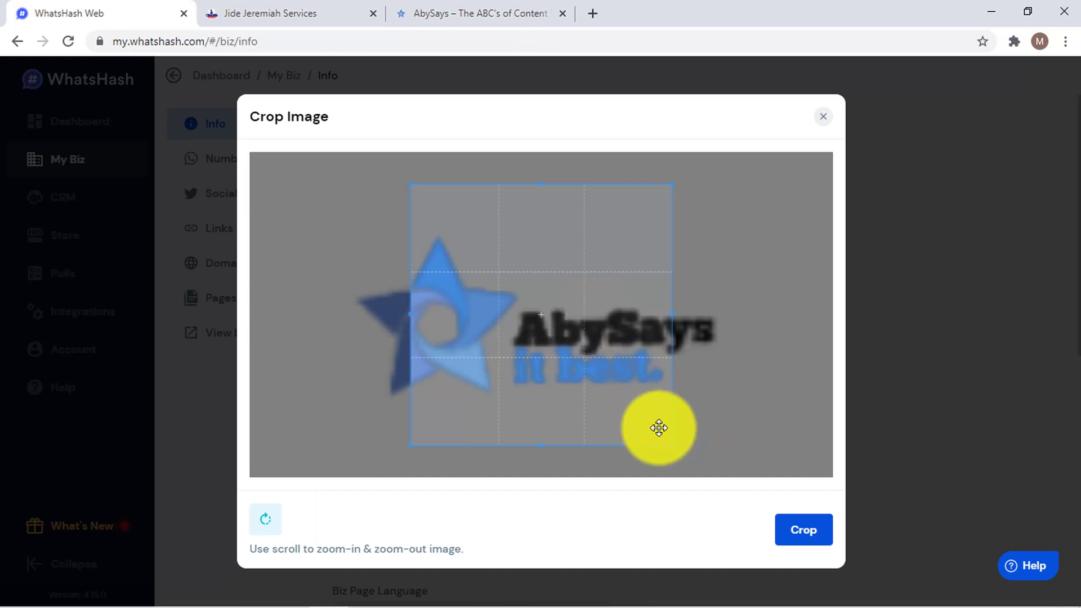
left_click_drag(670, 443, 853, 538)
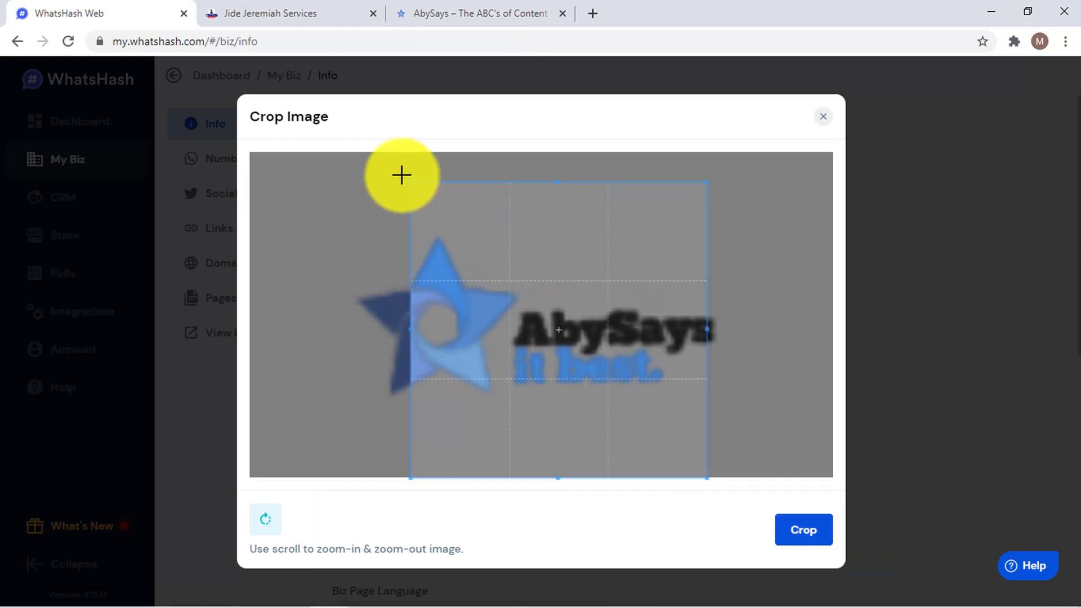
left_click_drag(409, 183, 237, 138)
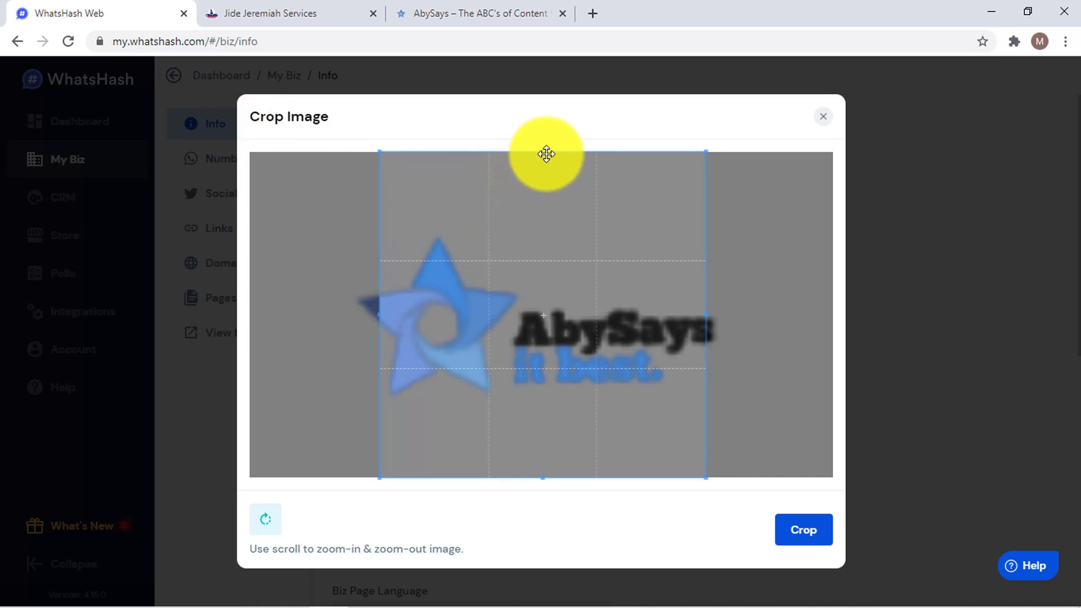
mouse_move(539, 268)
left_mouse_down()
mouse_move(521, 263)
mouse_move(544, 272)
left_mouse_up()
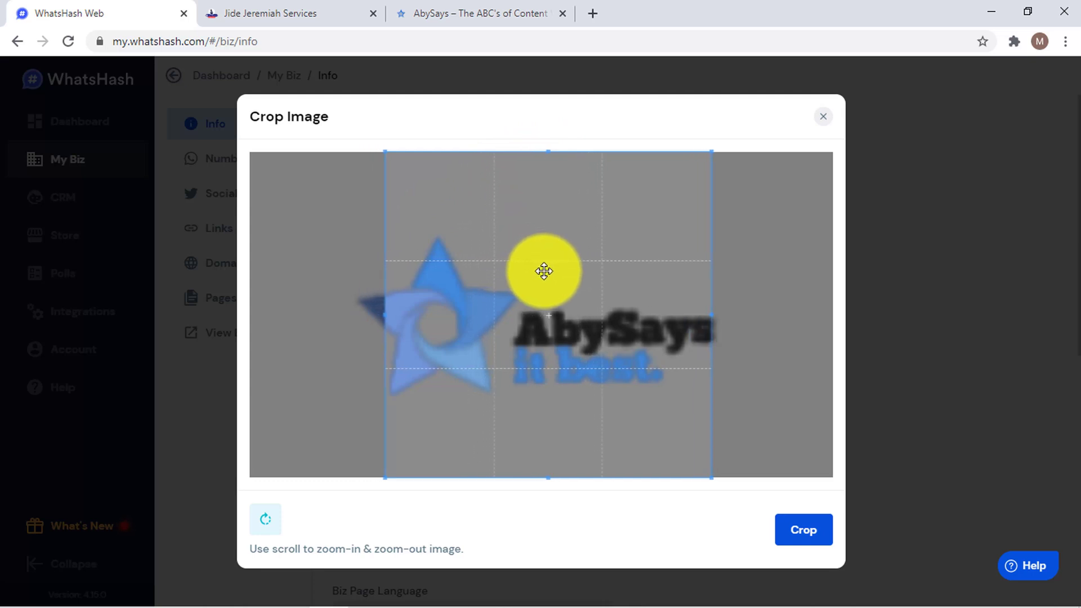
left_click(820, 538)
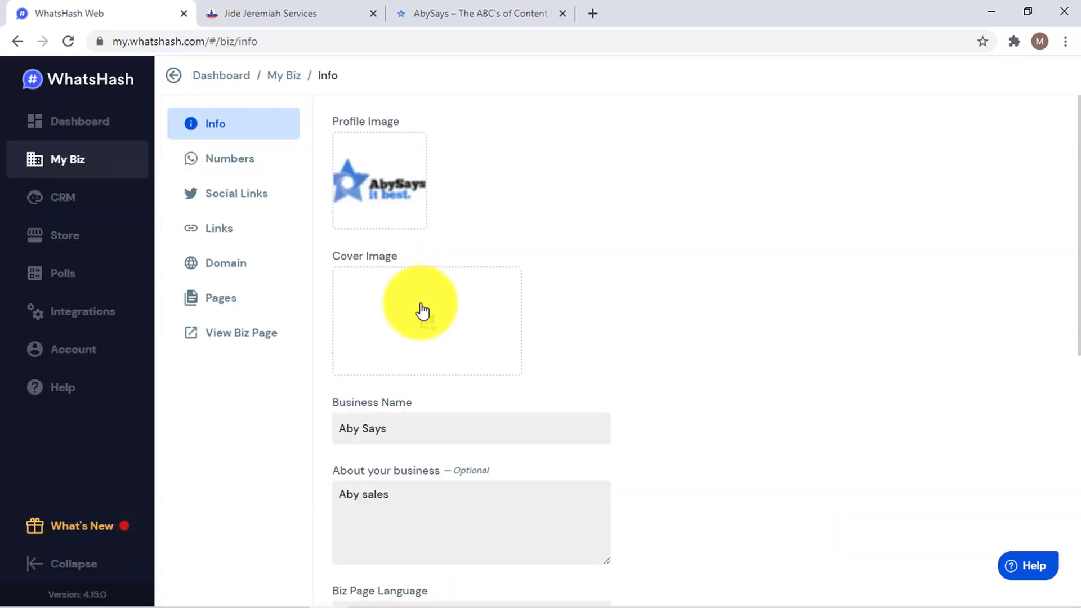
left_click(437, 320)
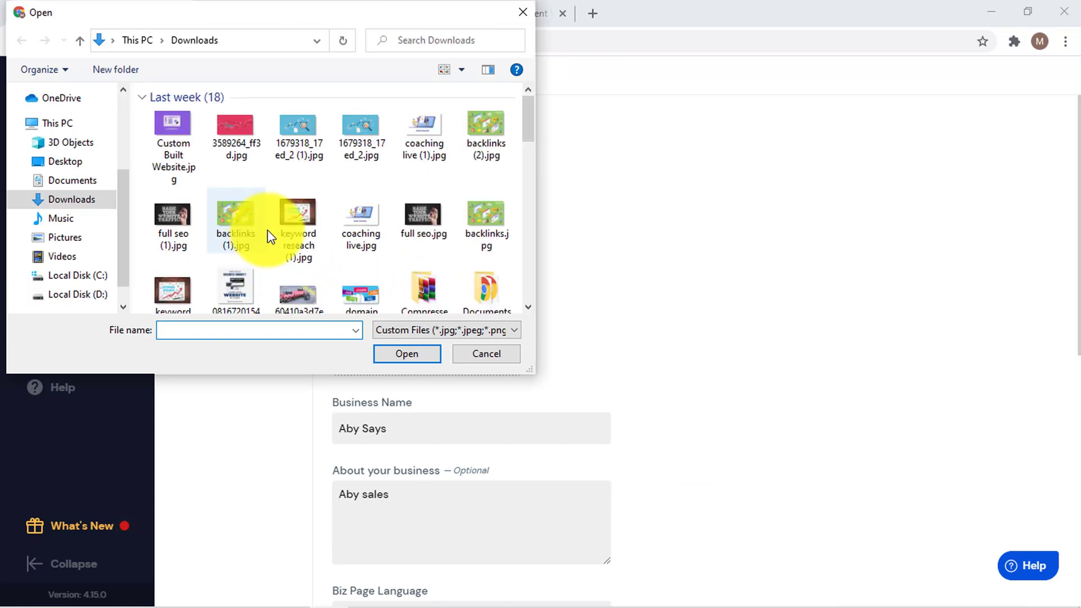
scroll(312, 194, "down", 5)
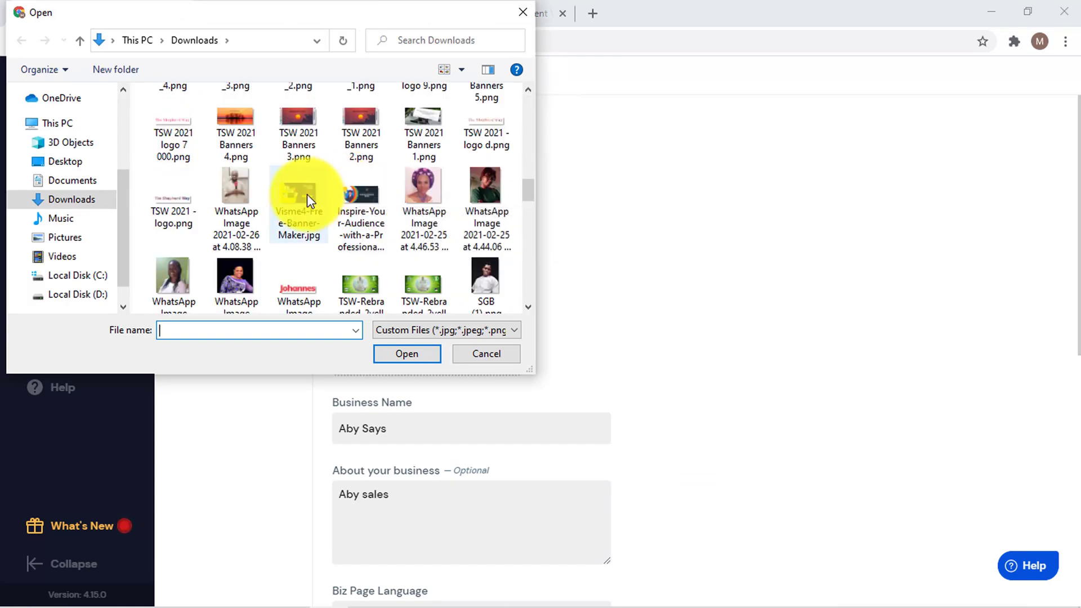
double_click(307, 194)
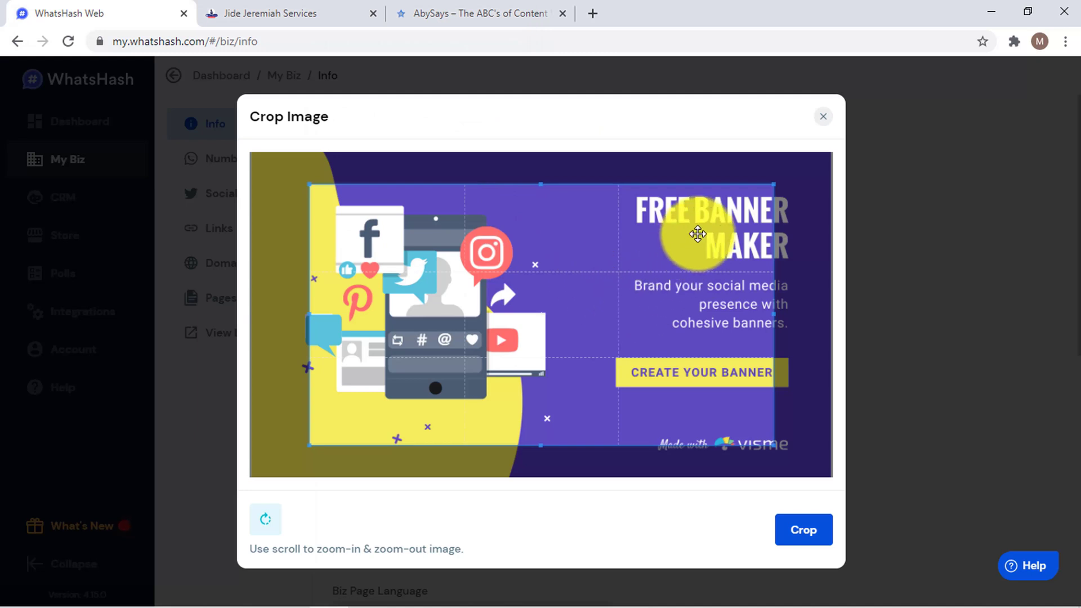
left_click_drag(720, 217, 513, 331)
left_click(785, 530)
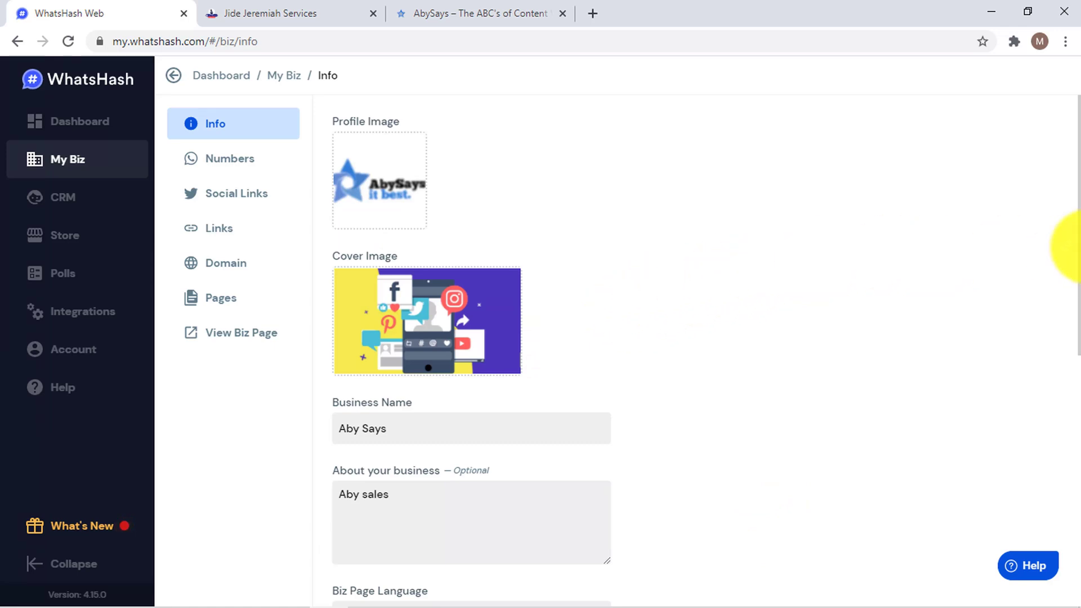
left_click_drag(1075, 225, 1074, 352)
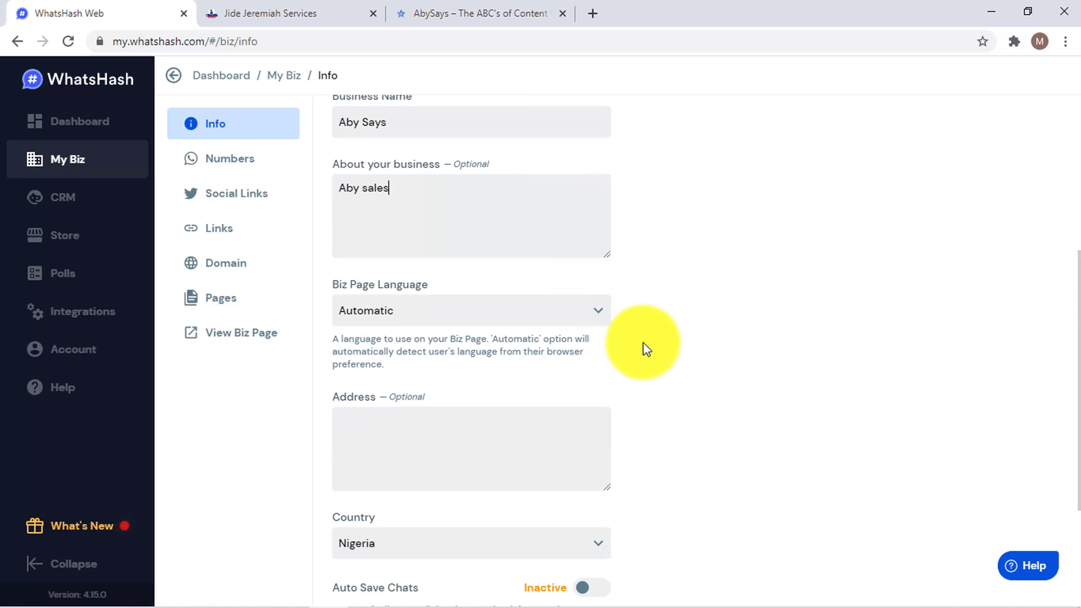
Save the business's street address on the Info page and return to the dashboard.
scroll(1076, 388, "down", 1)
scroll(1070, 389, "down", 1)
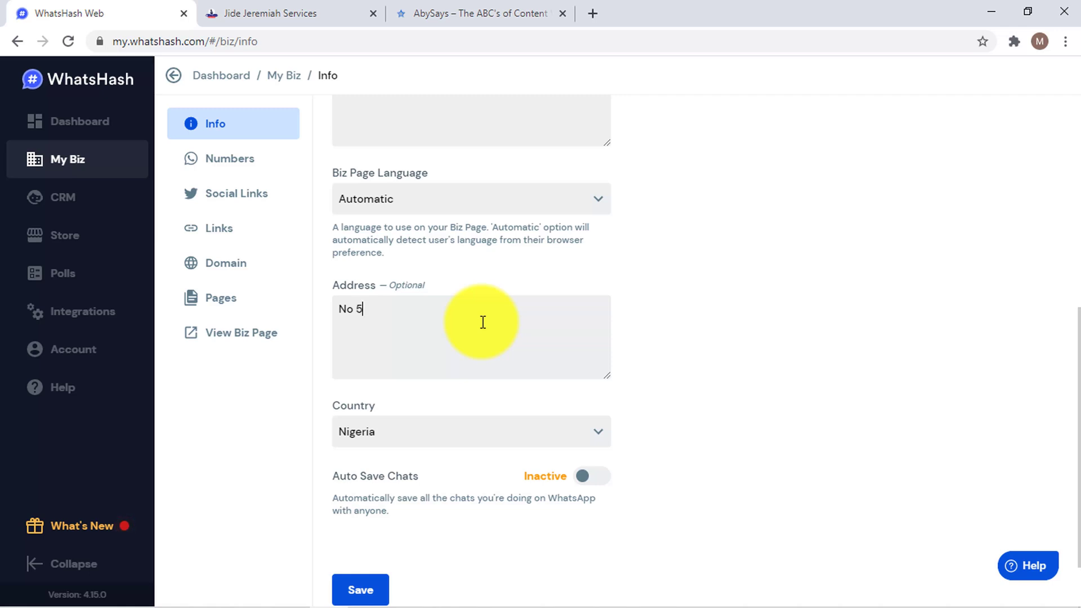
scroll(482, 322, "down", 1)
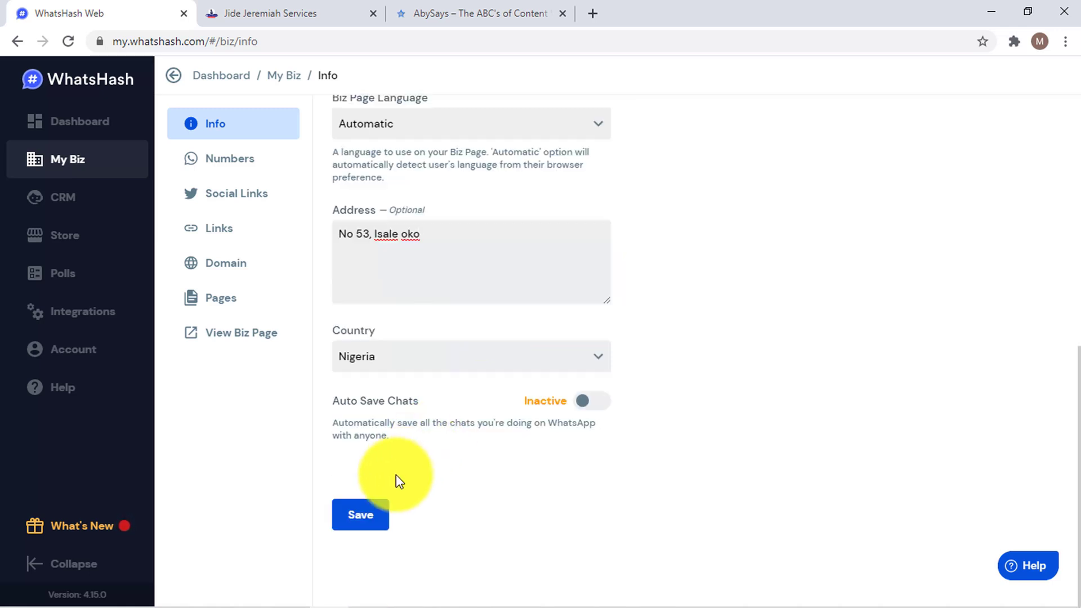
left_click(376, 514)
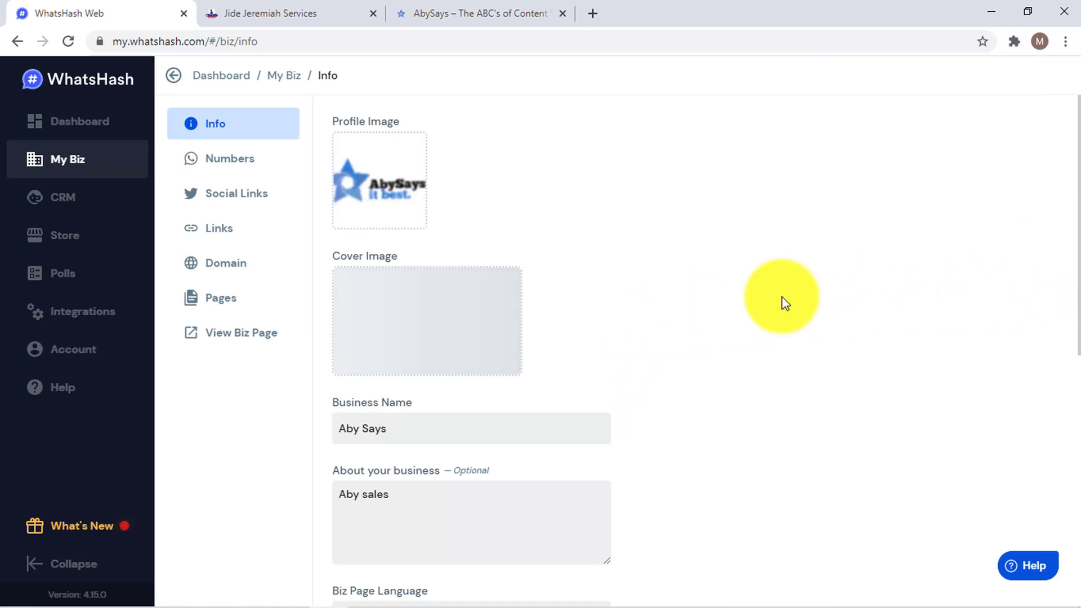
left_click(96, 138)
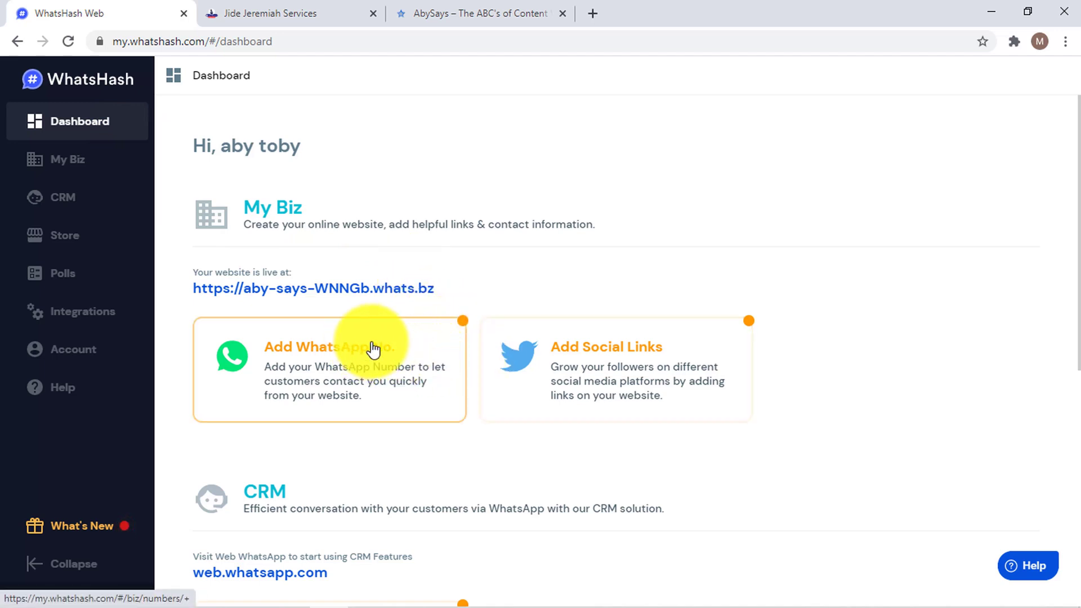
Open the live Aby Says page in a new tab, scroll its cover, logo, number and address, then return to WhatsHash.
left_click(322, 290)
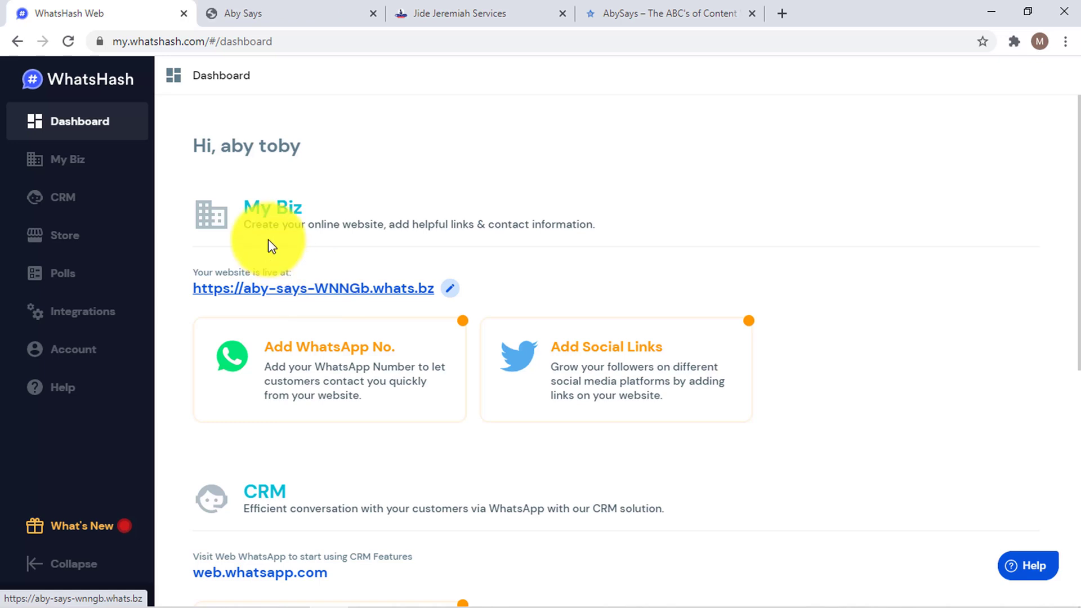
left_click(274, 8)
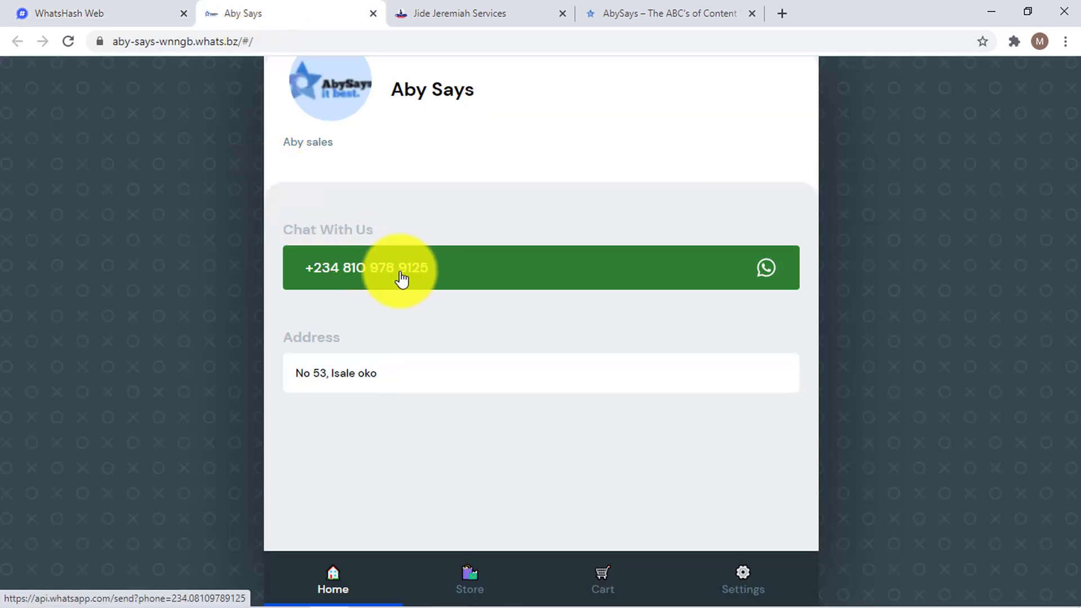
scroll(405, 266, "up", 5)
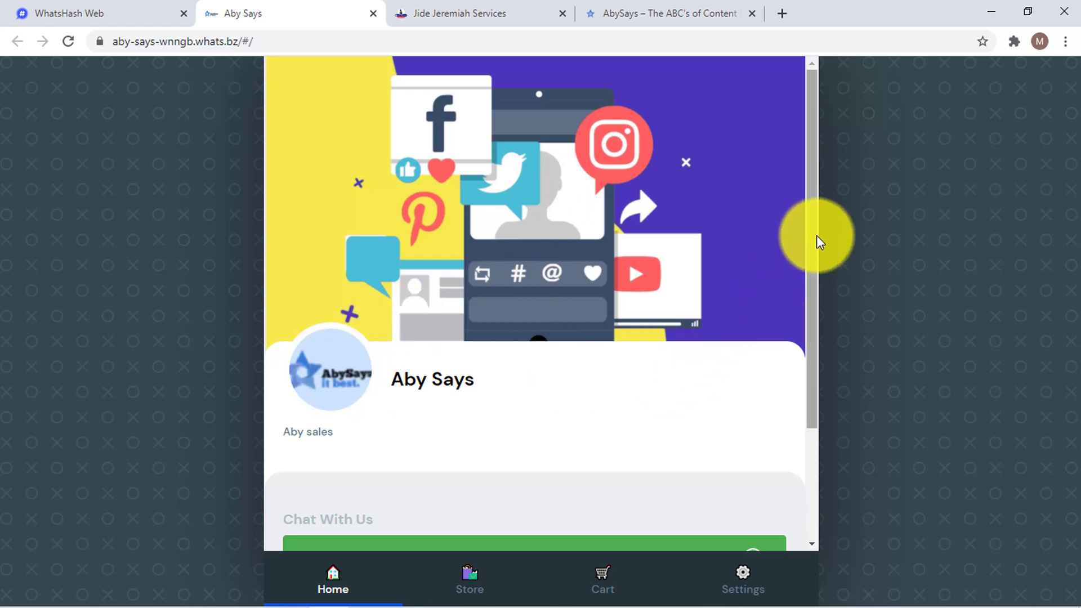
scroll(816, 241, "down", 1)
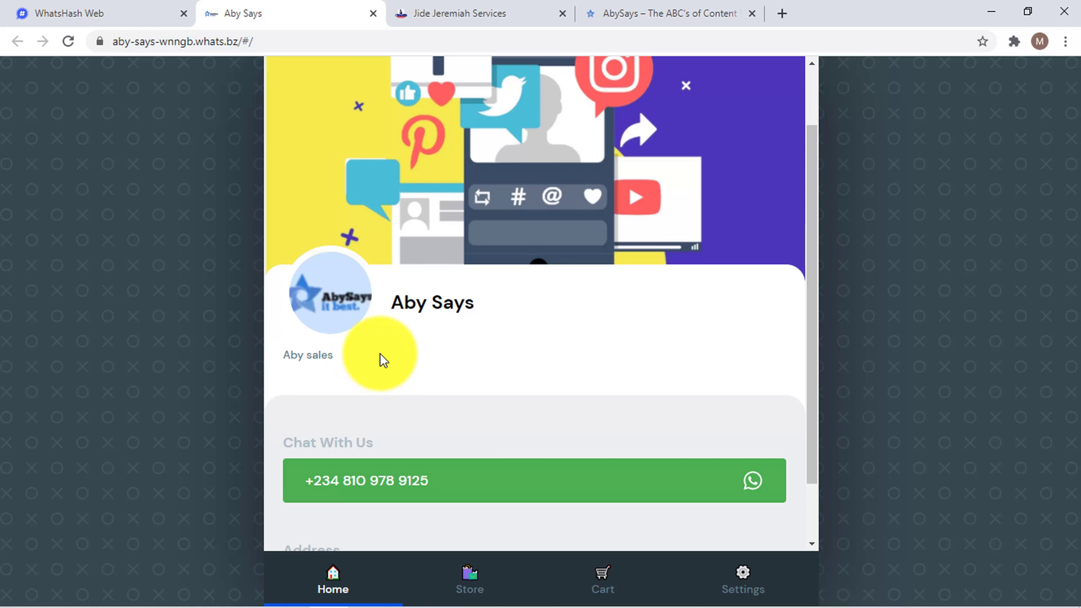
left_click(87, 12)
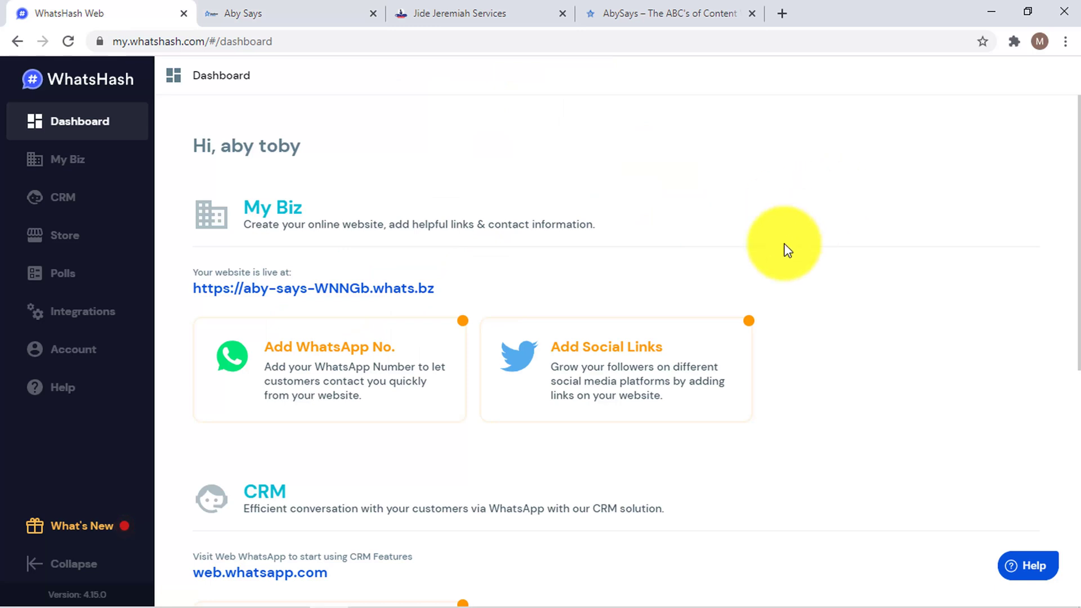
Create a Twitter social link using the pasted abysays profile URL.
left_click(650, 345)
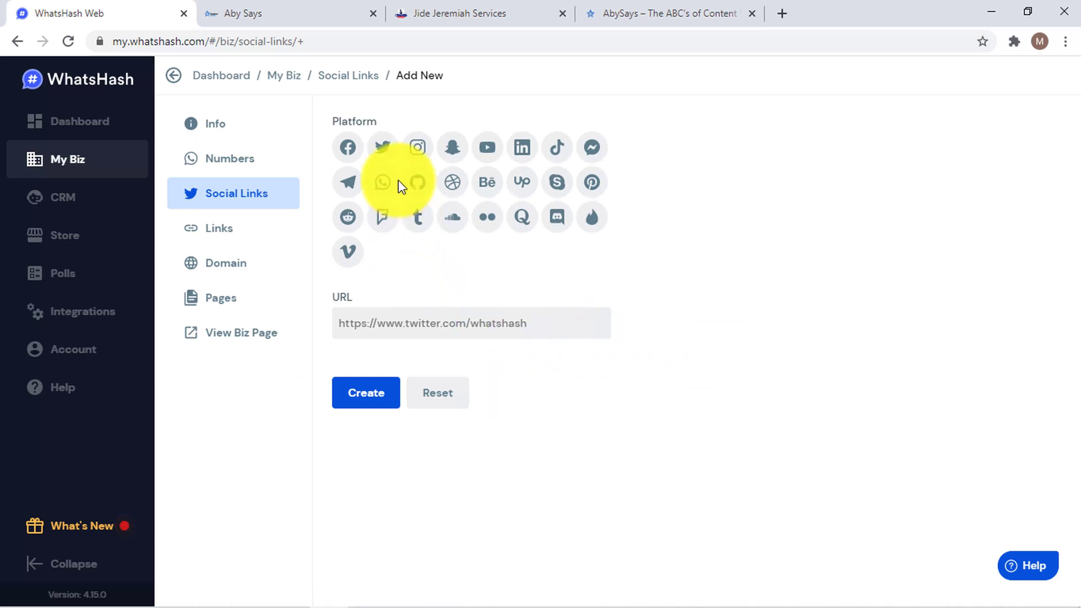
left_click(383, 149)
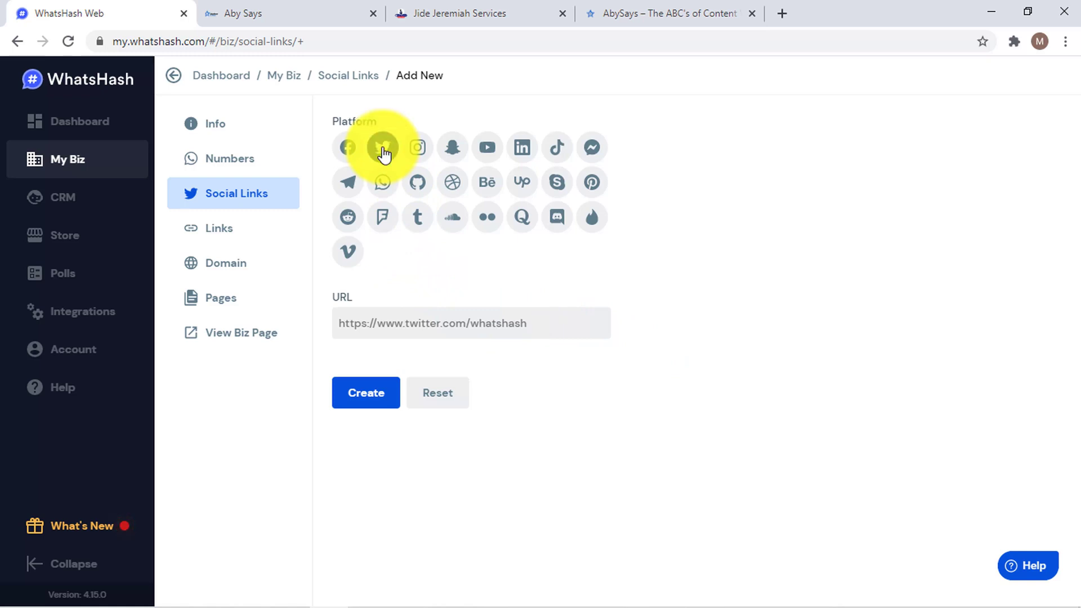
left_click(465, 322)
type("https://twitter.com/abysays")
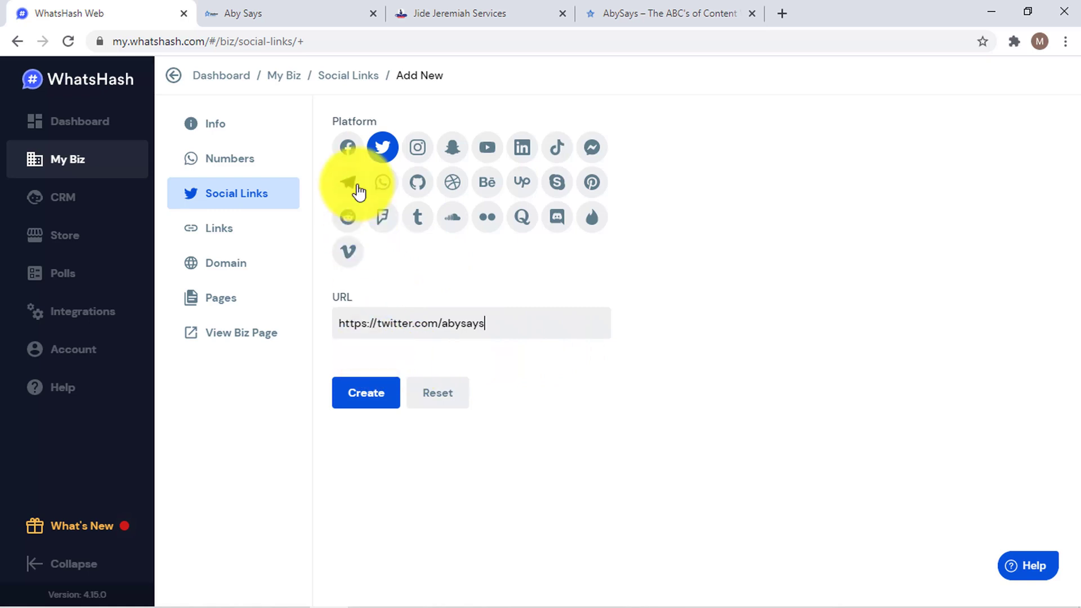
left_click(372, 397)
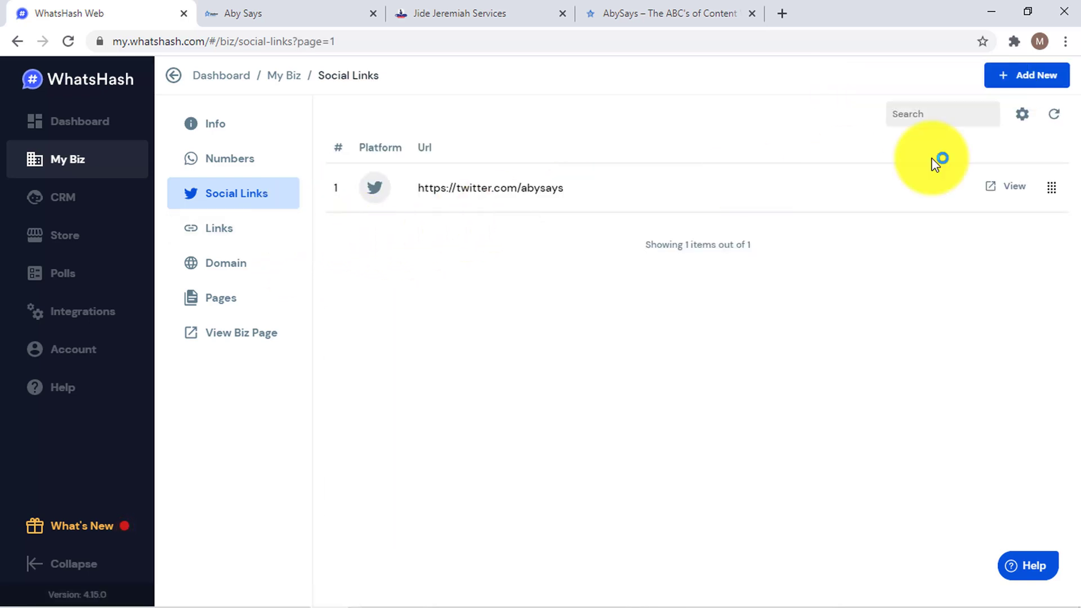
Begin a second social link with Facebook as the platform.
left_click(1016, 75)
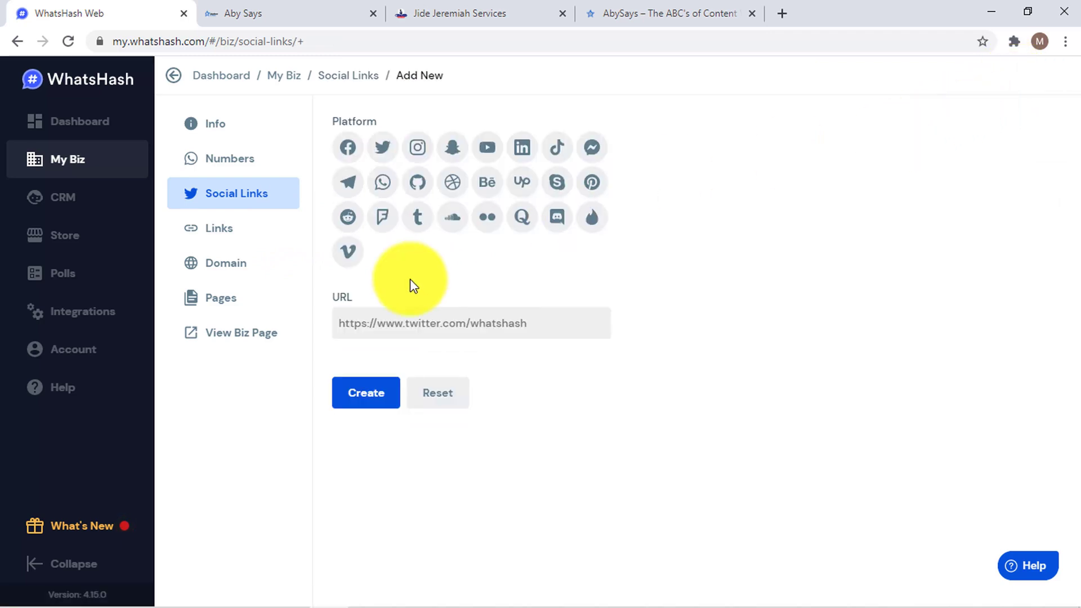
left_click(348, 151)
left_click(384, 328)
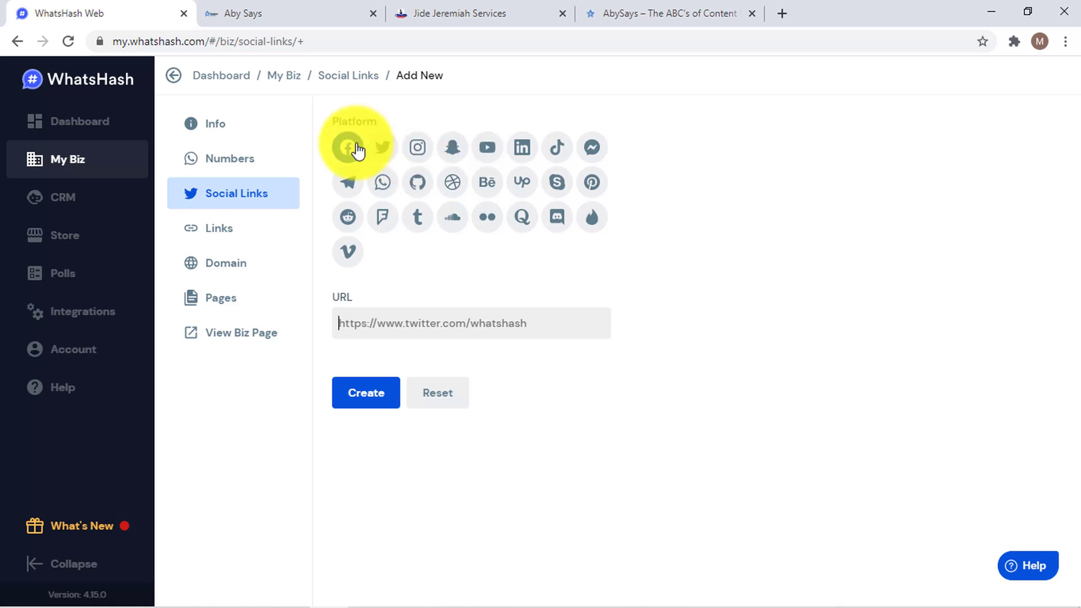
Reload the Aby Says biz page and scroll to confirm the new Twitter icon.
left_click(314, 8)
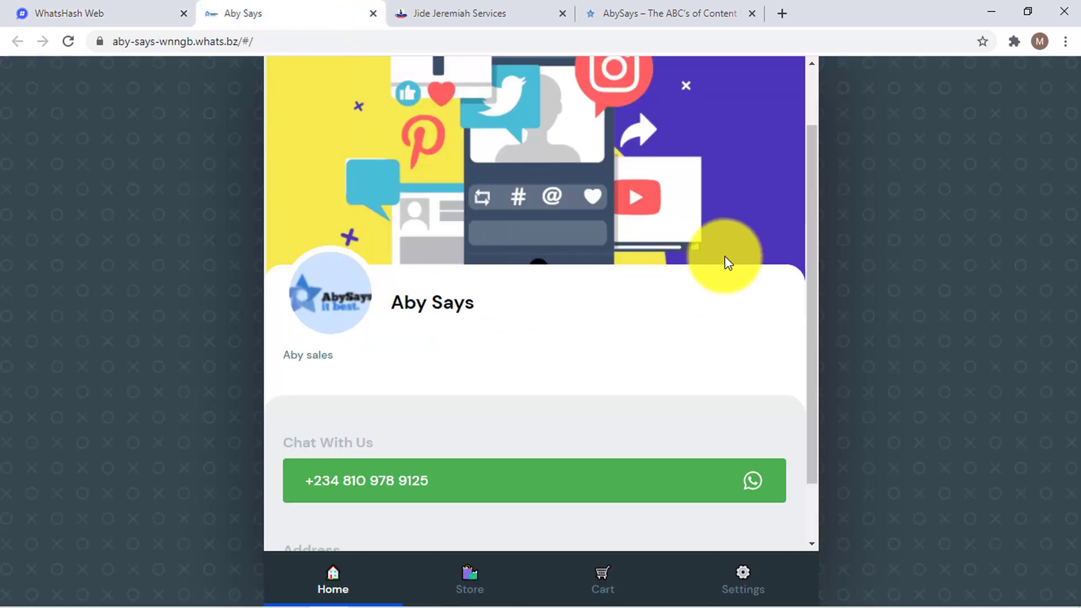
left_click(68, 44)
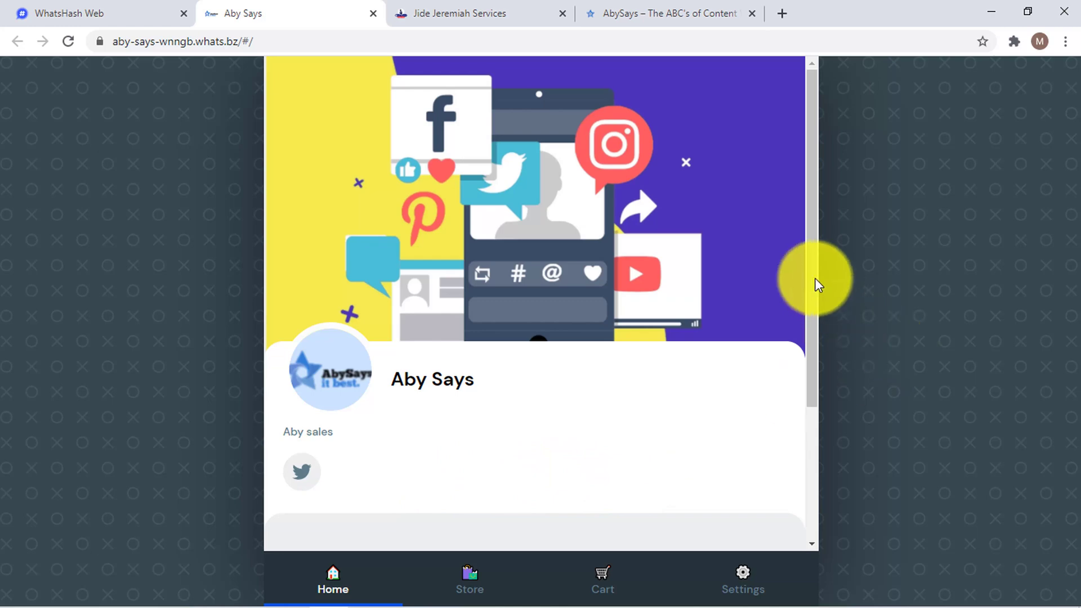
left_click_drag(813, 254, 808, 415)
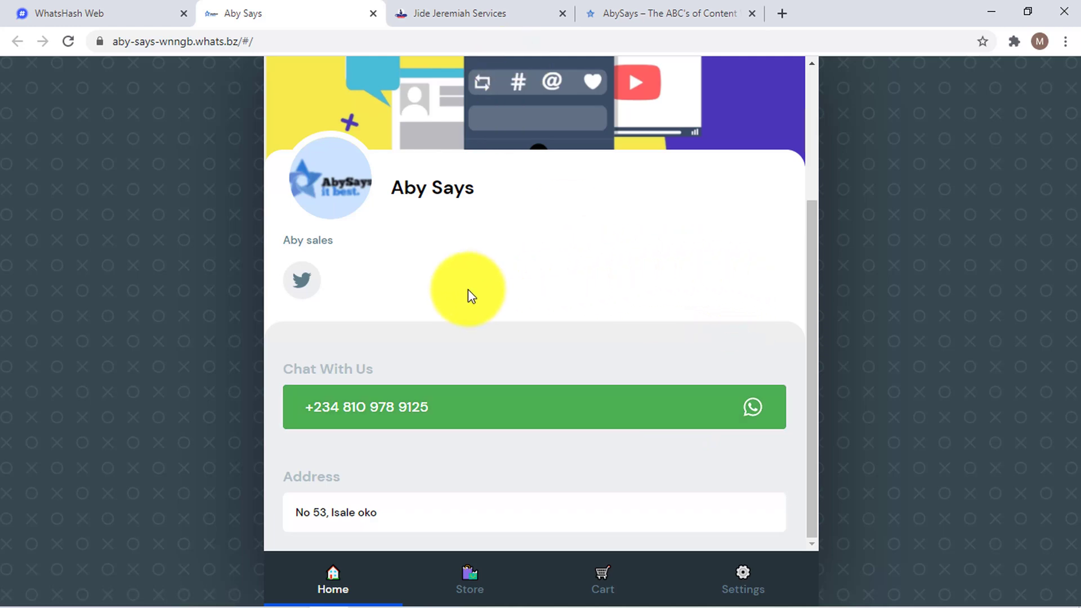
Scroll through the Jide Jeremiah Services example page to see its social and website links.
left_click(412, 10)
left_click_drag(808, 152, 802, 225)
scroll(803, 254, "down", 2)
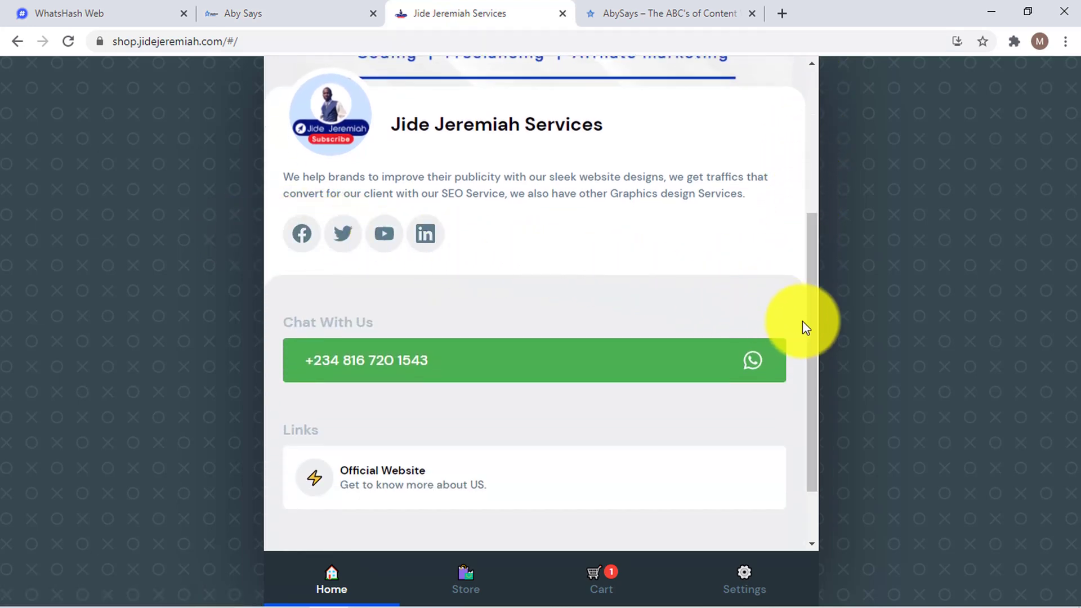
scroll(810, 332, "down", 1)
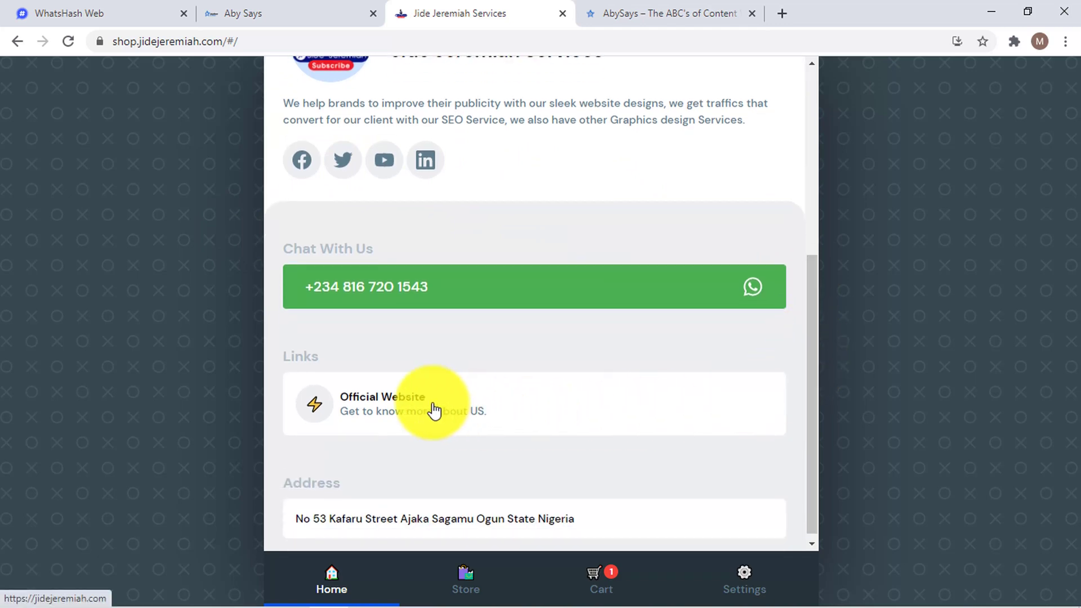
left_click(146, 7)
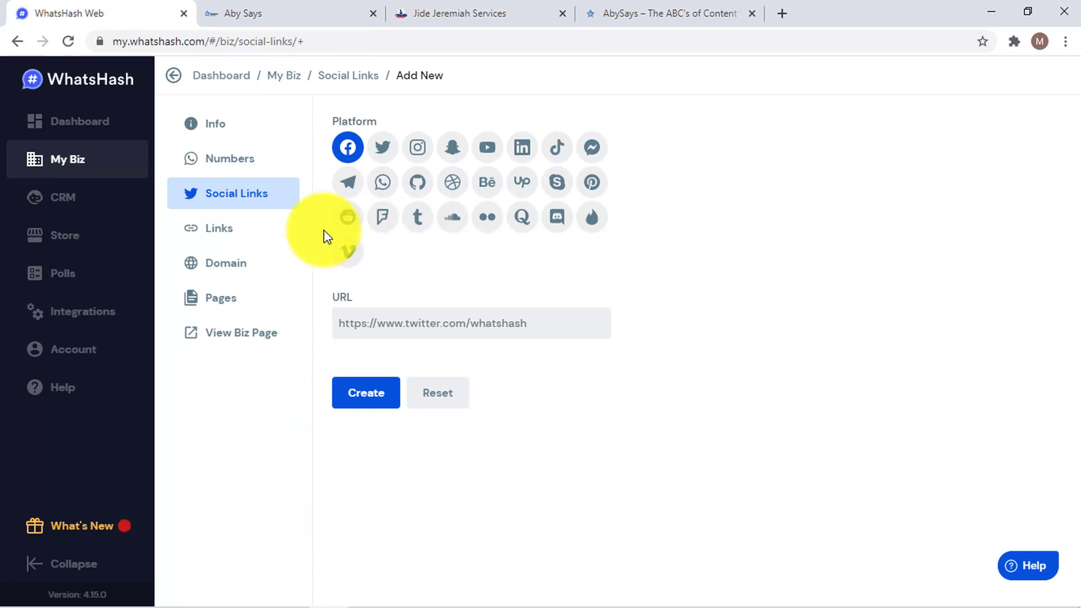
left_click(88, 160)
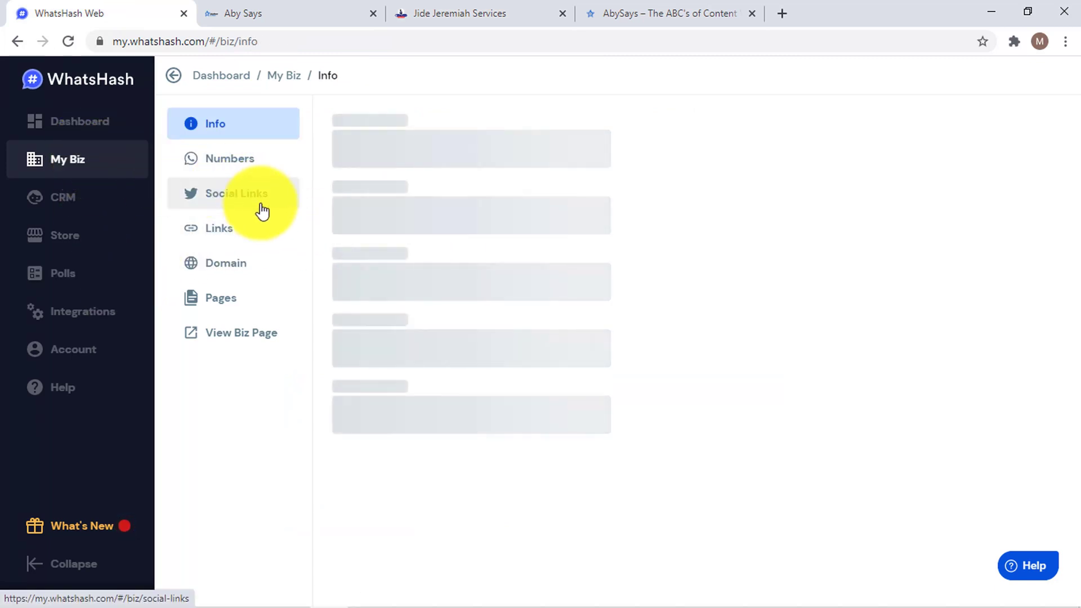
left_click(261, 236)
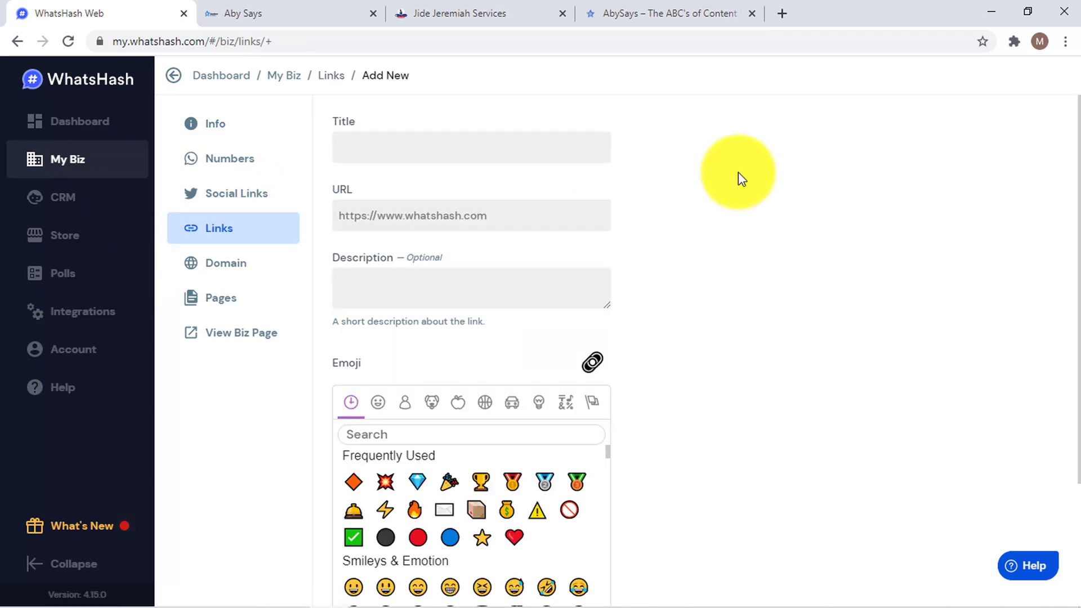
left_click(466, 152)
type("Offi")
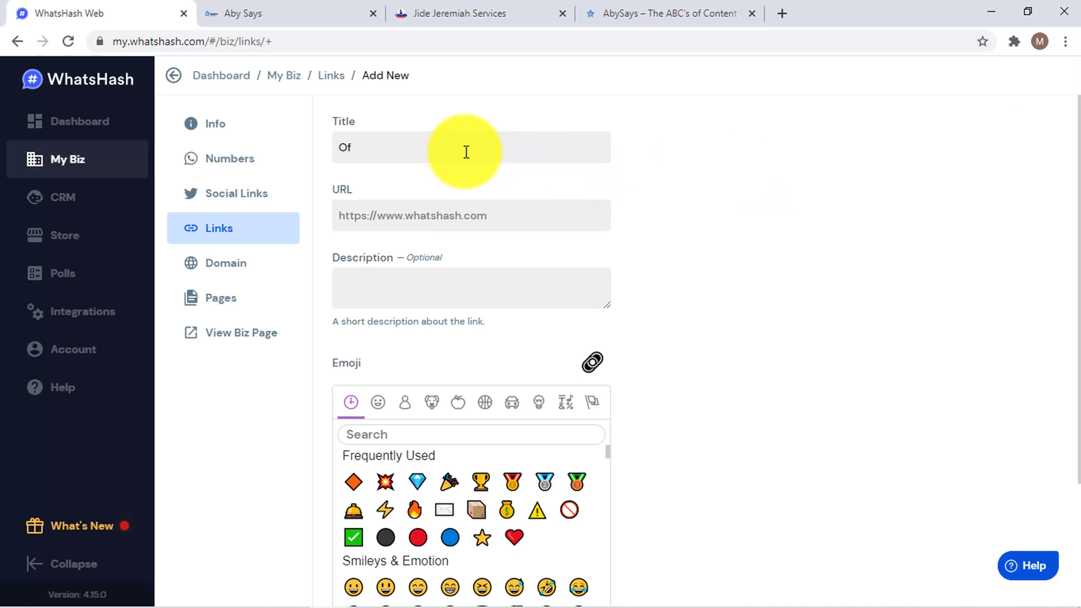
type("cial Website")
left_click(306, 12)
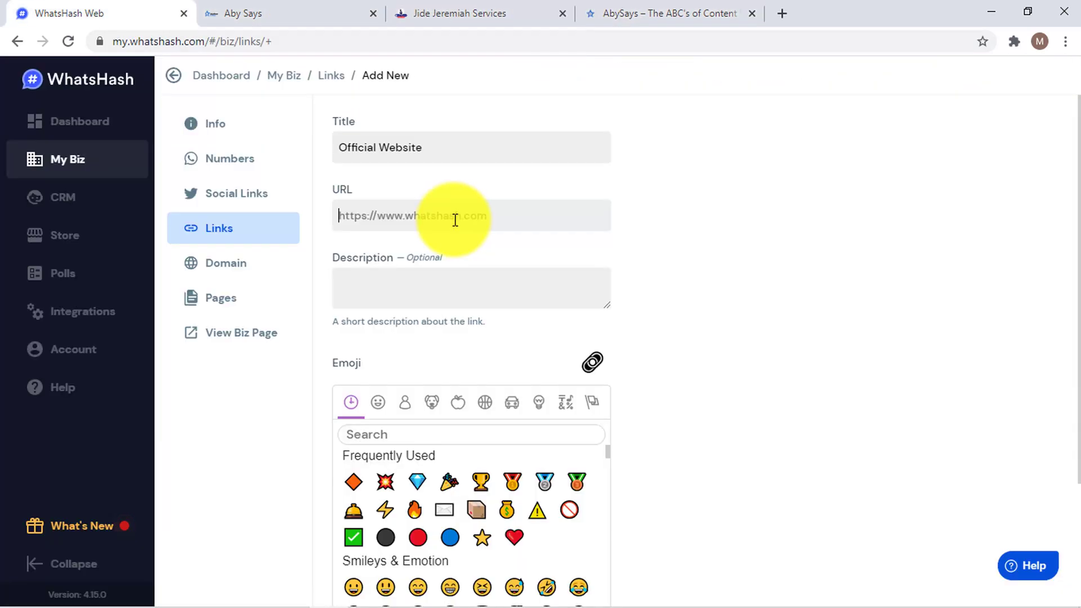
type("https://abysays.com/")
left_click(454, 290)
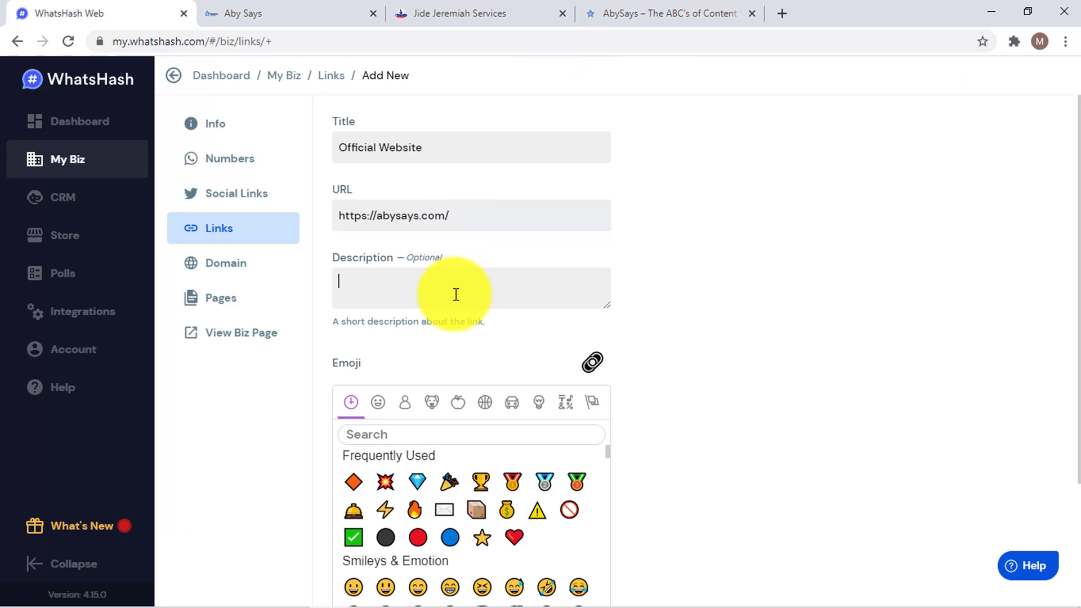
Copy the AbySays site's headline text and paste it as the link description.
left_click(627, 8)
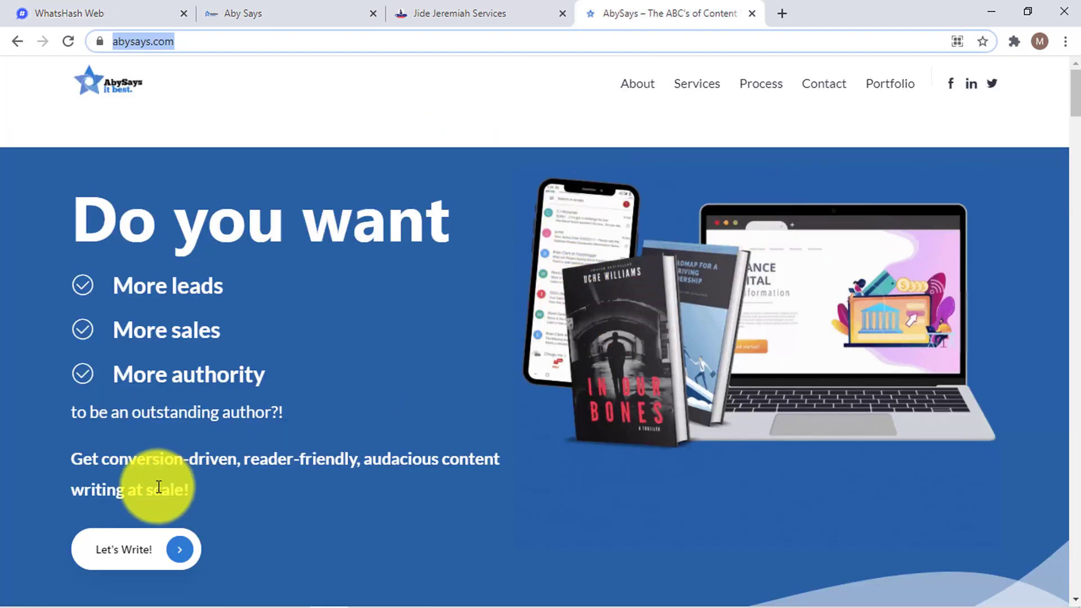
left_click_drag(195, 491, 46, 216)
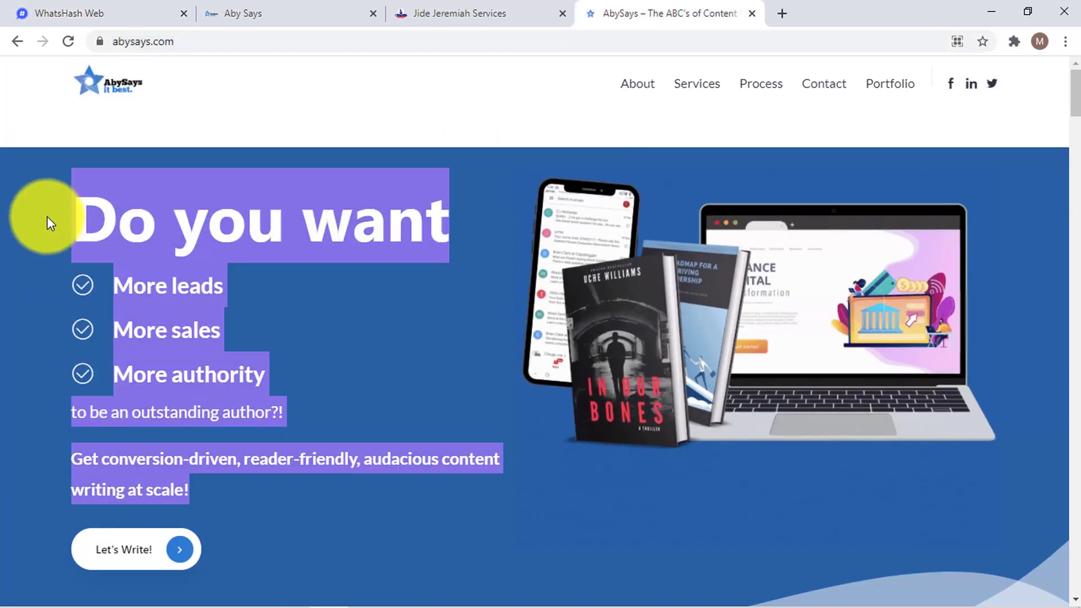
left_click(118, 10)
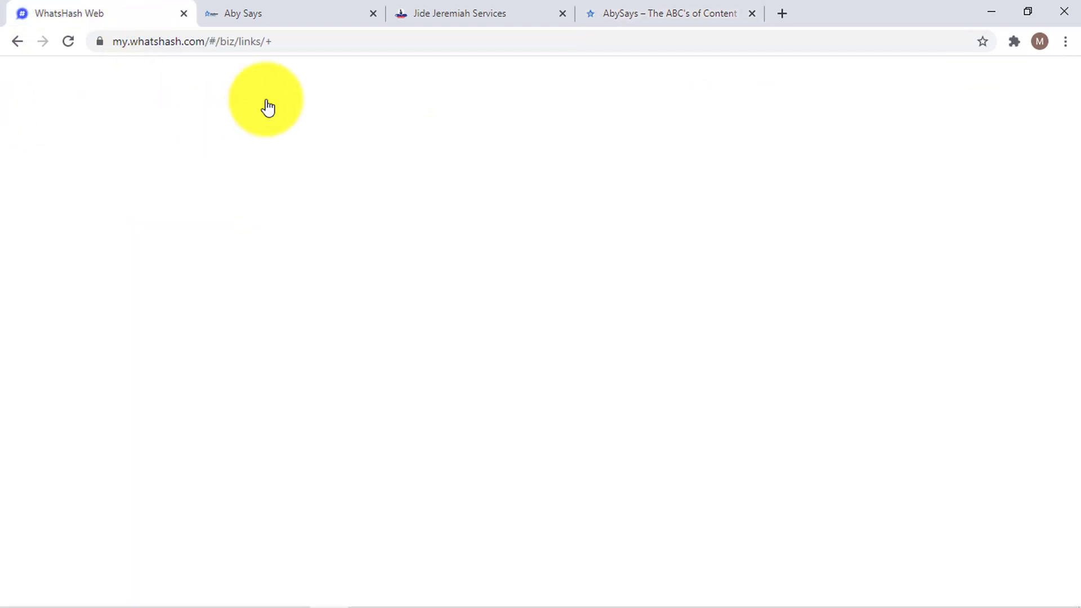
left_click(396, 275)
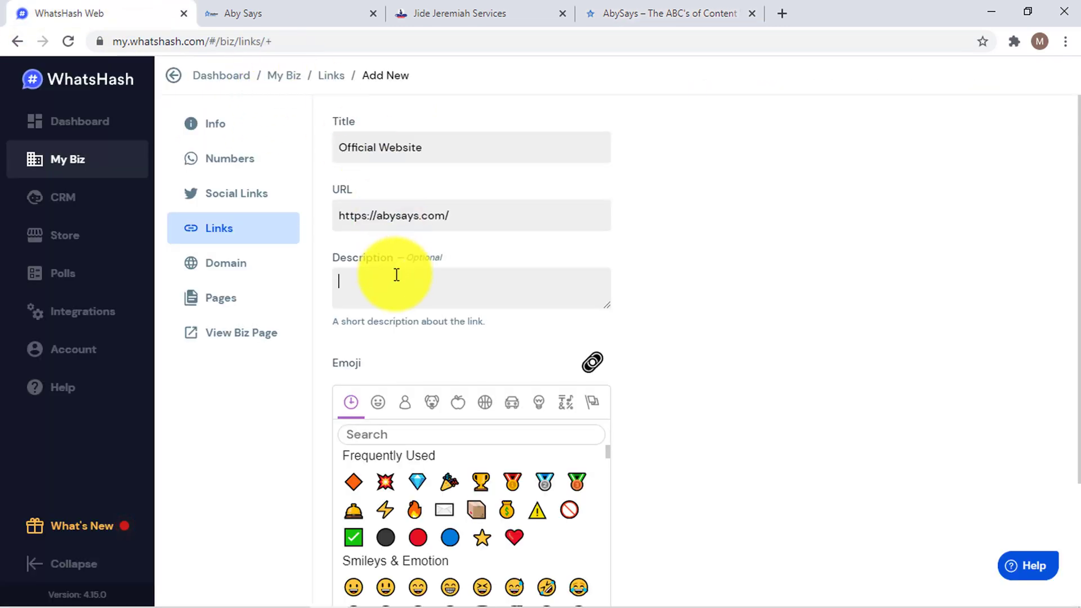
type("Get conversion-driven, reader-friendly, audacious content")
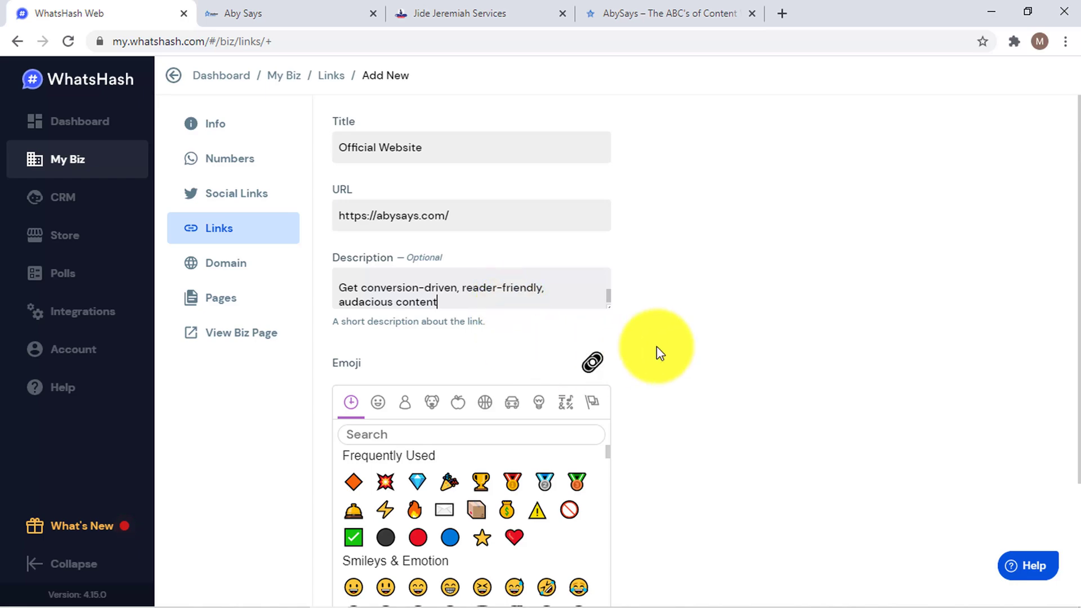
Compare with the Jide Jeremiah page, then save the Official Website link.
left_click(431, 9)
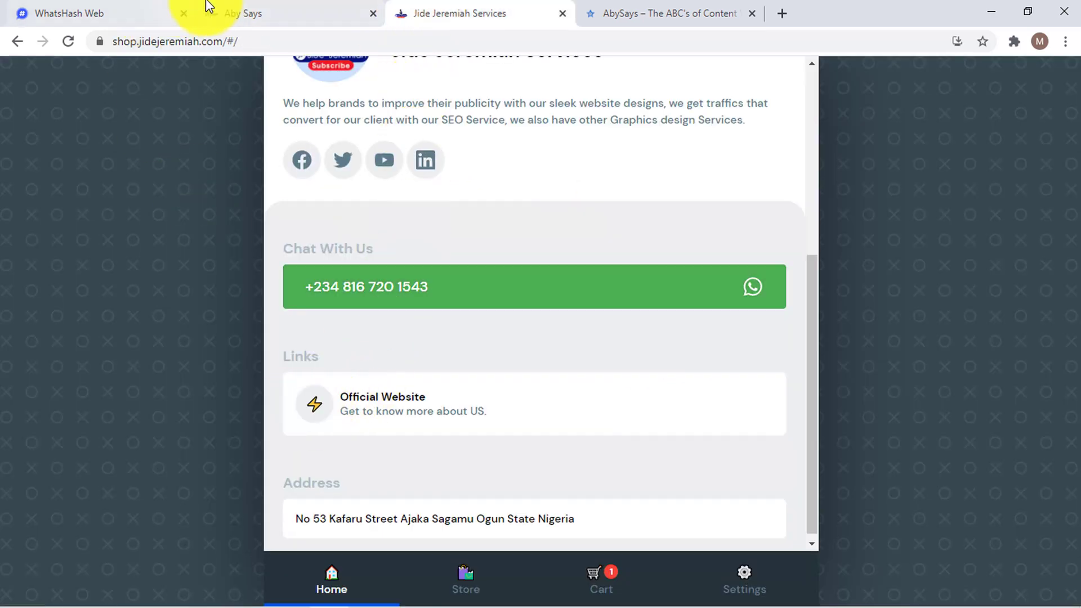
left_click(168, 7)
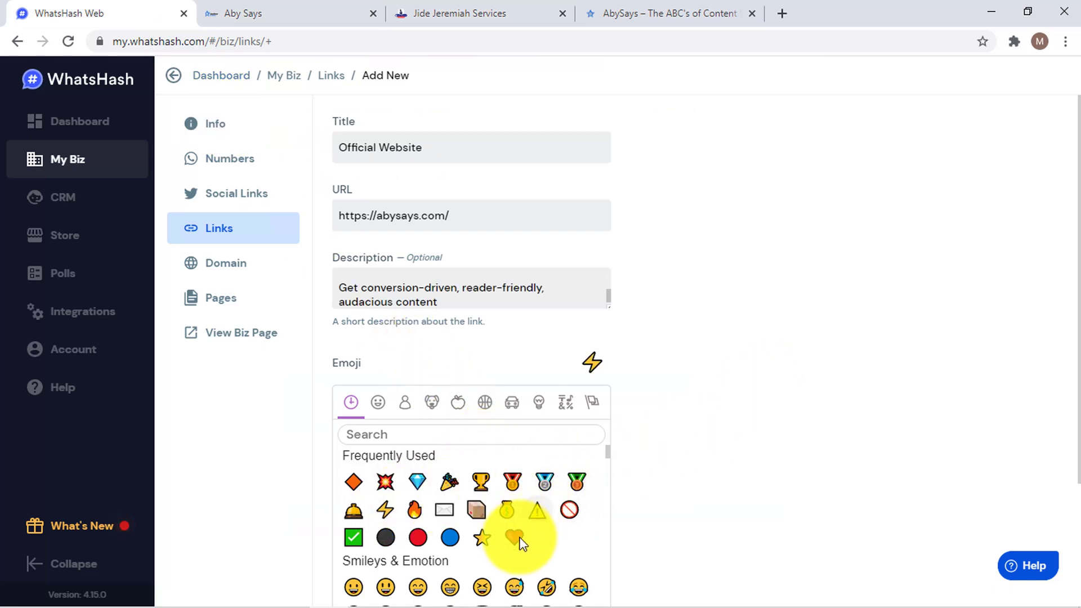
scroll(1061, 388, "down", 3)
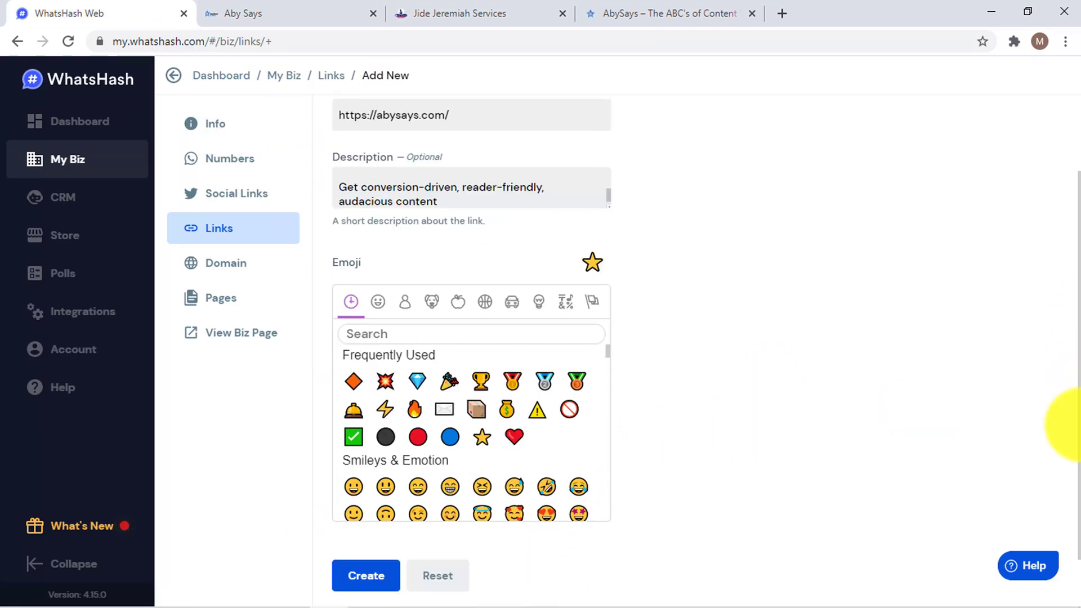
left_click(353, 521)
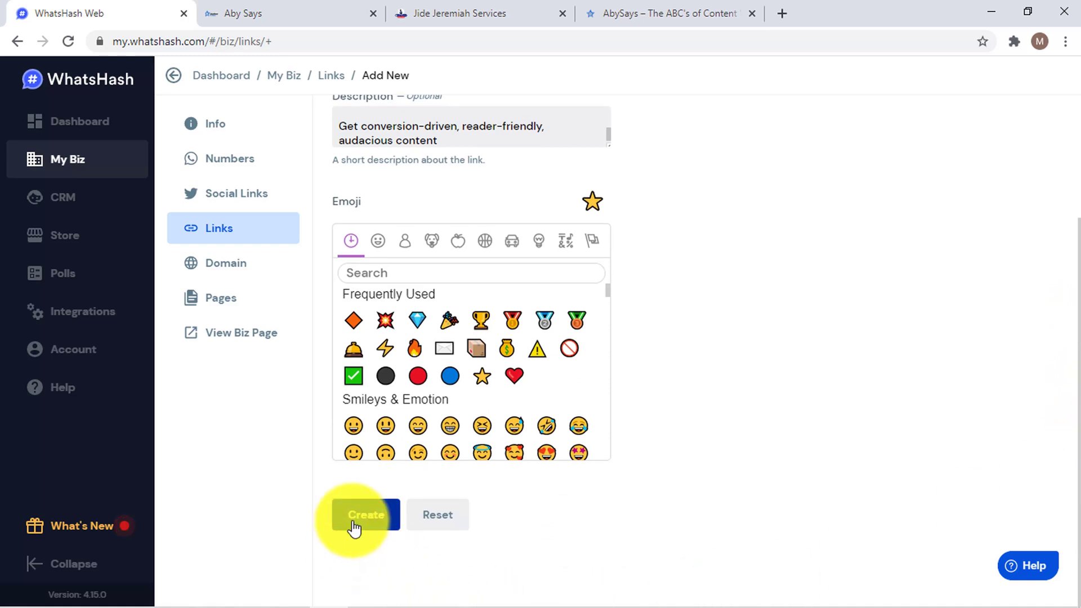
Reload the Aby Says page to see the starred Official Website link, compare with Jide Jeremiah, and return.
left_click(253, 12)
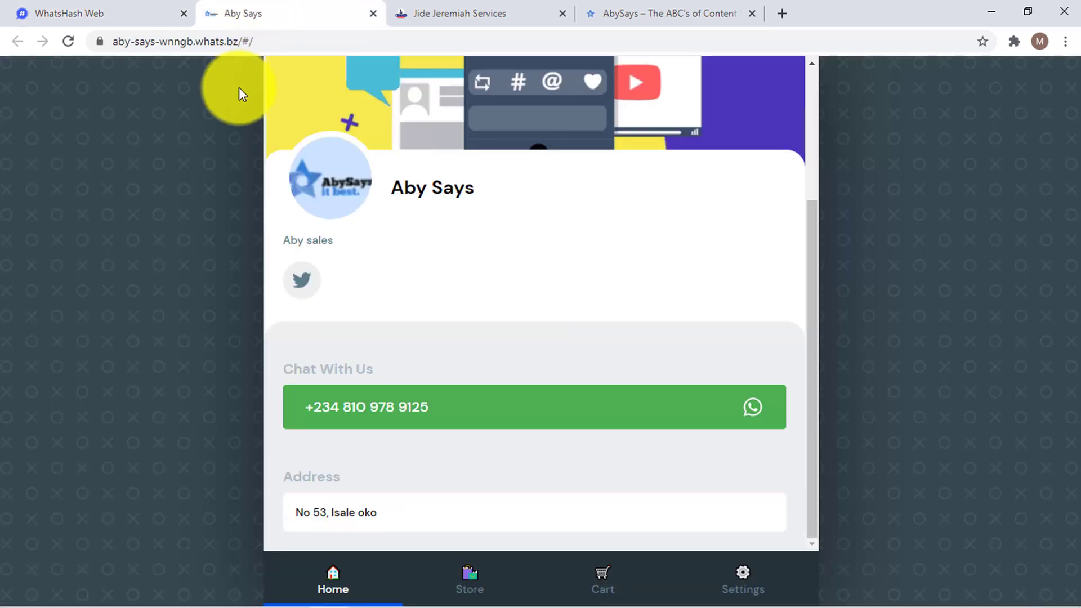
left_click(68, 41)
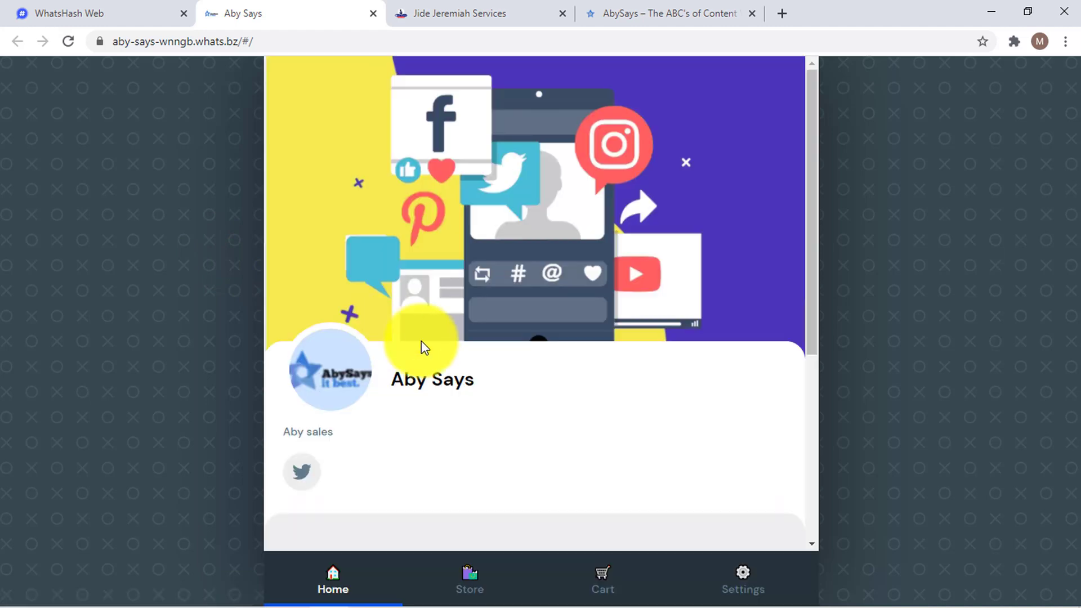
scroll(428, 346, "down", 5)
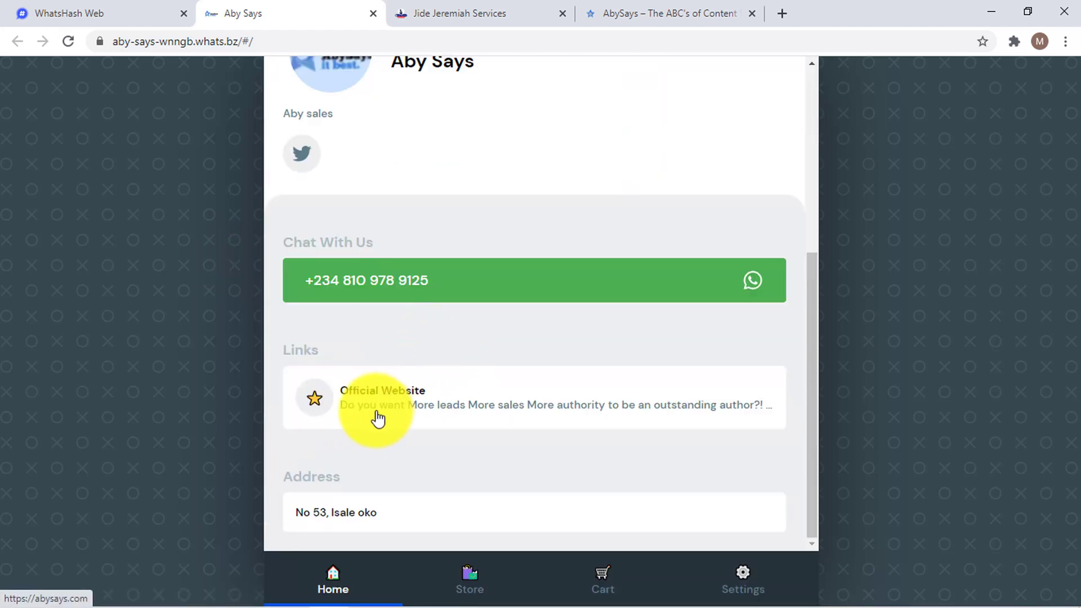
left_click(494, 9)
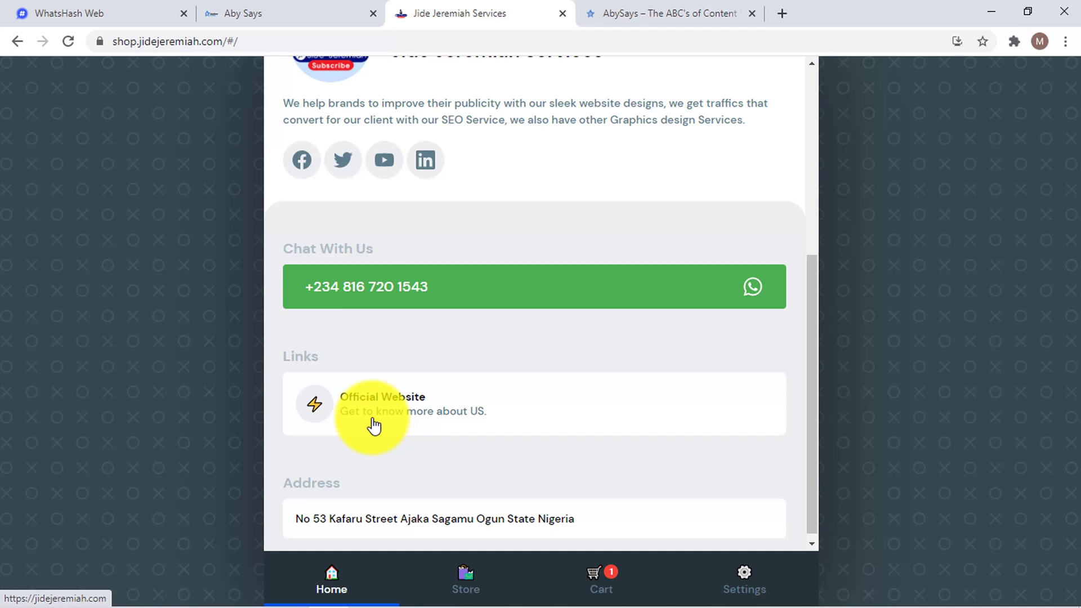
left_click(169, 9)
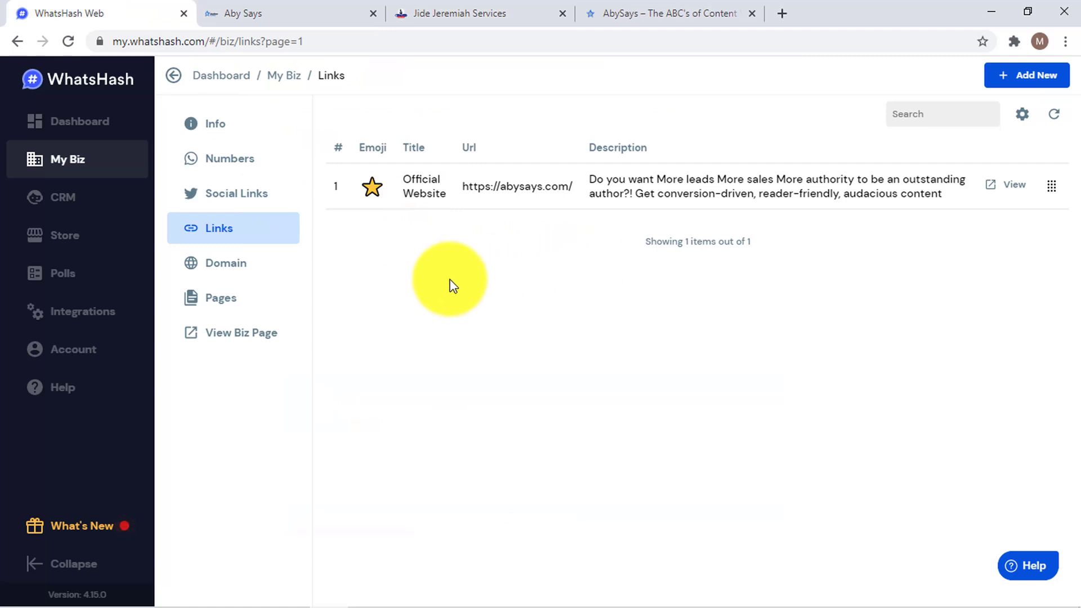
Reload the WhatsHash dashboard and inspect the Aby Says page's whats.bz web address.
left_click(107, 123)
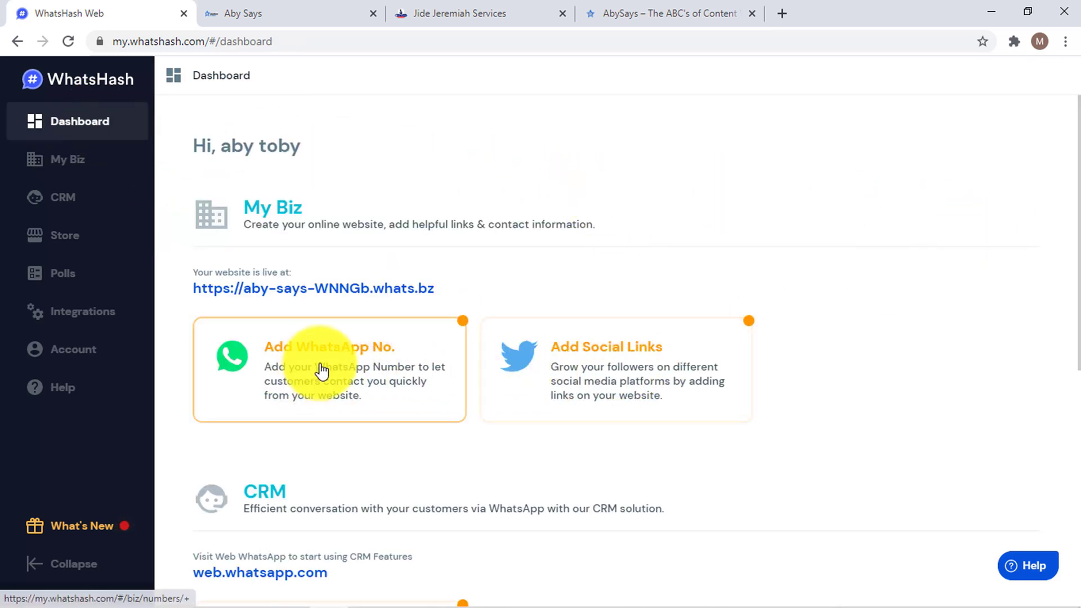
left_click(68, 41)
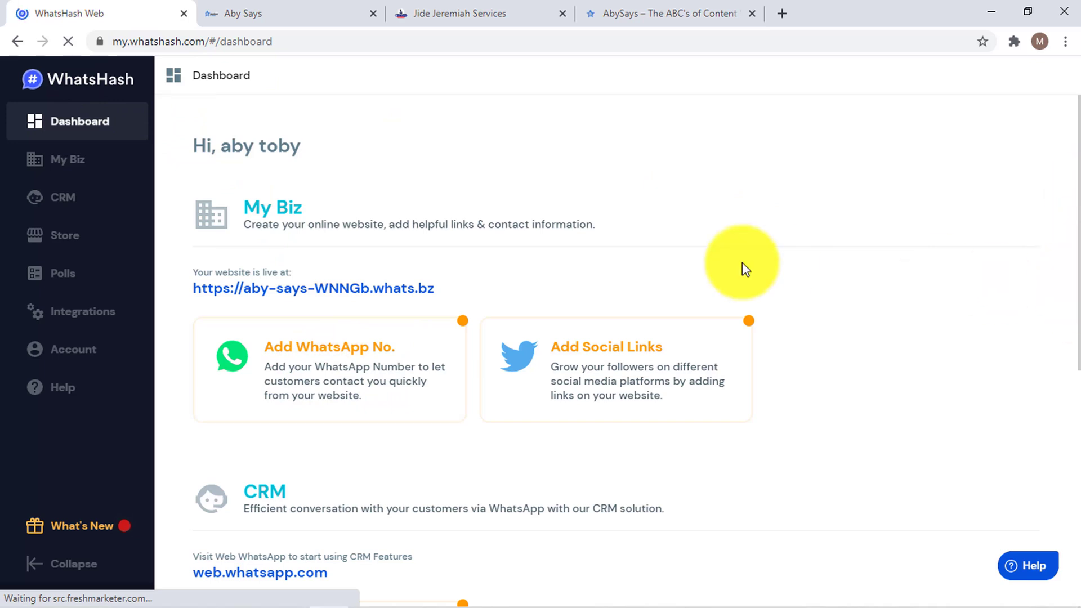
left_click(239, 11)
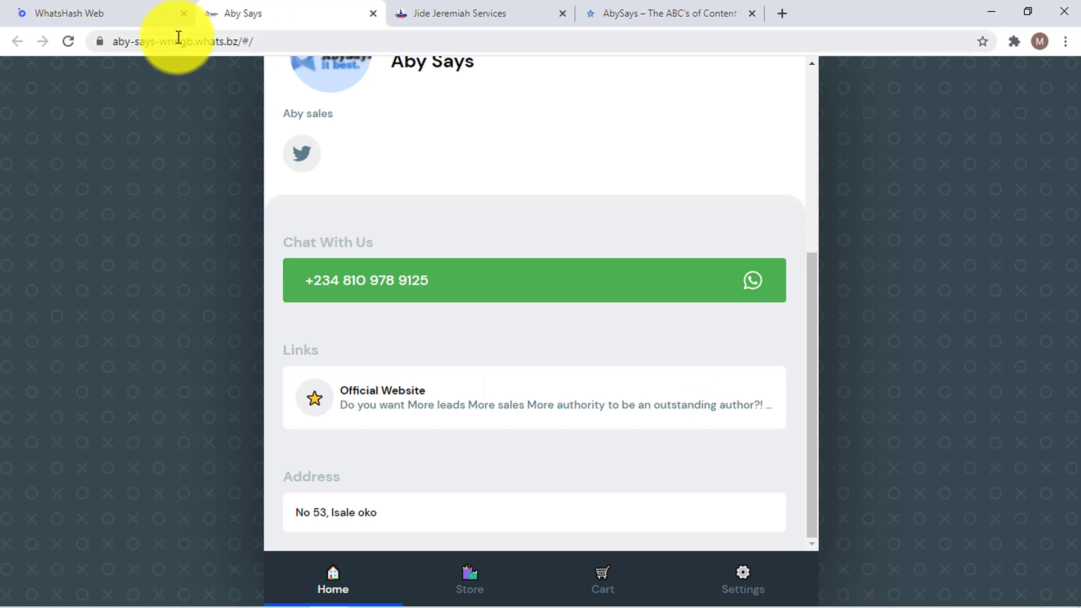
left_click(178, 39)
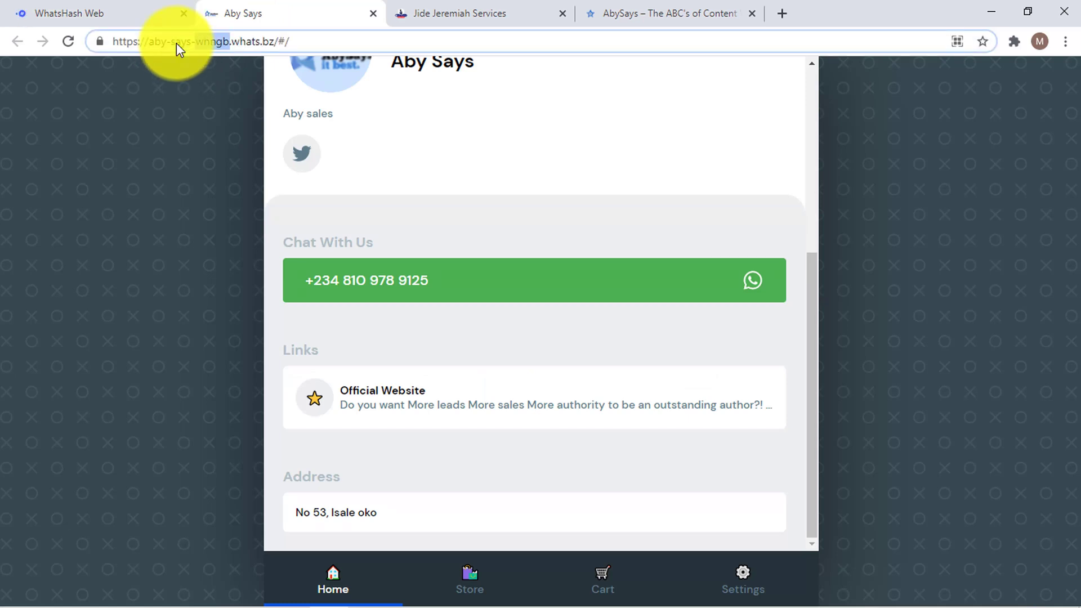
left_click(177, 43)
key("ctrl+a")
Inspect the Jide Jeremiah Services page's domain, then return to the WhatsHash dashboard.
left_click(430, 13)
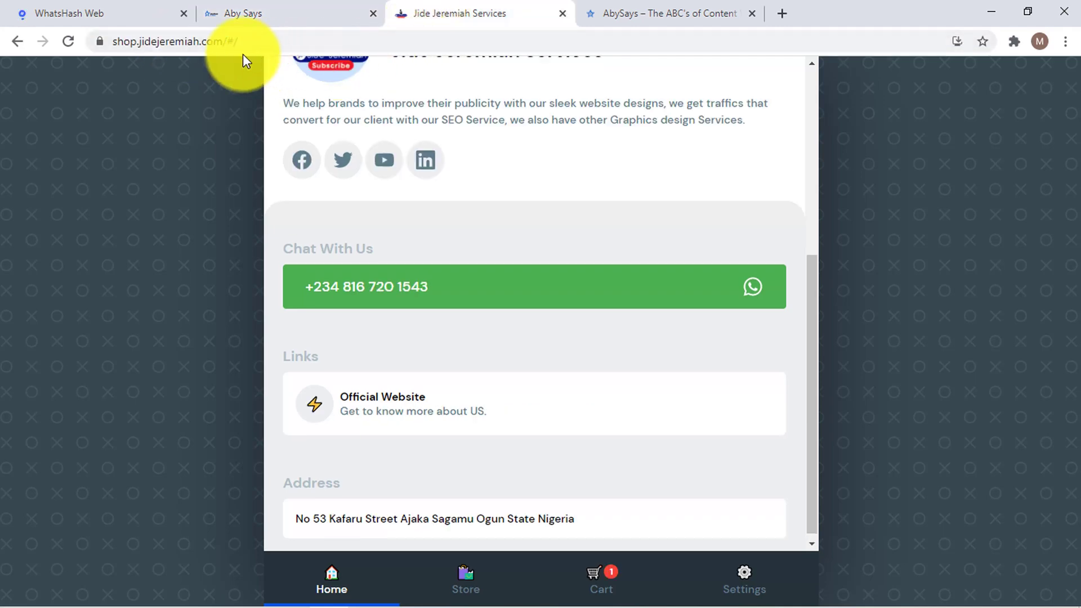
left_click(204, 44)
double_click(203, 44)
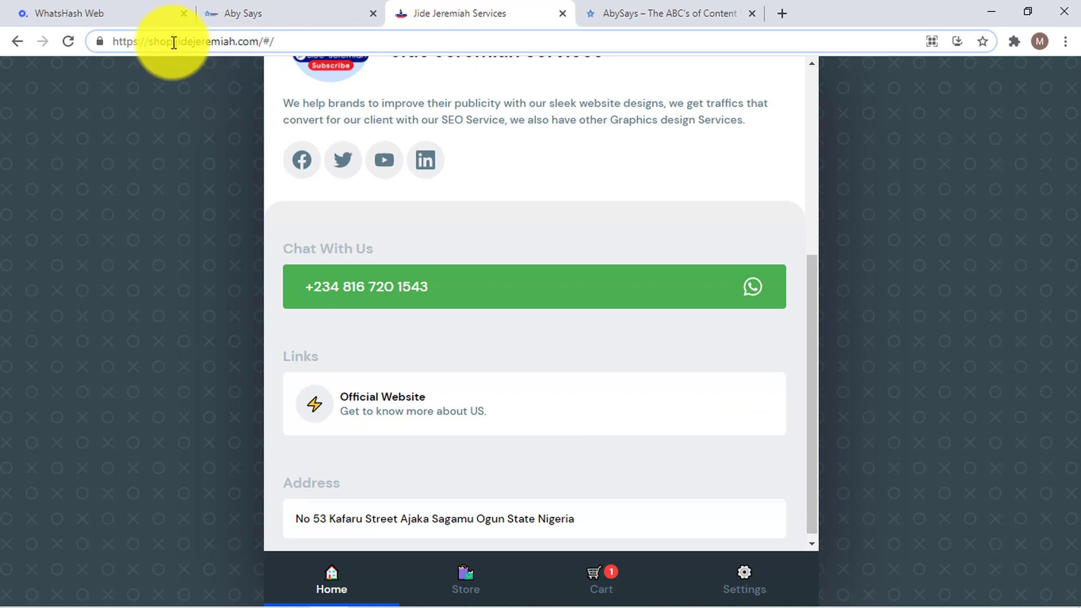
left_click(152, 8)
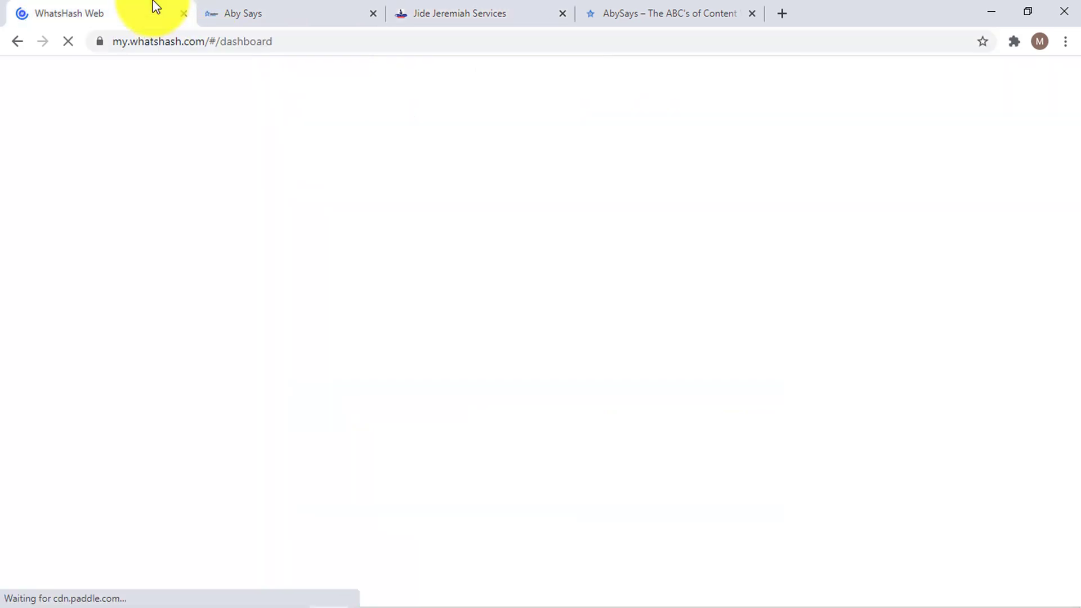